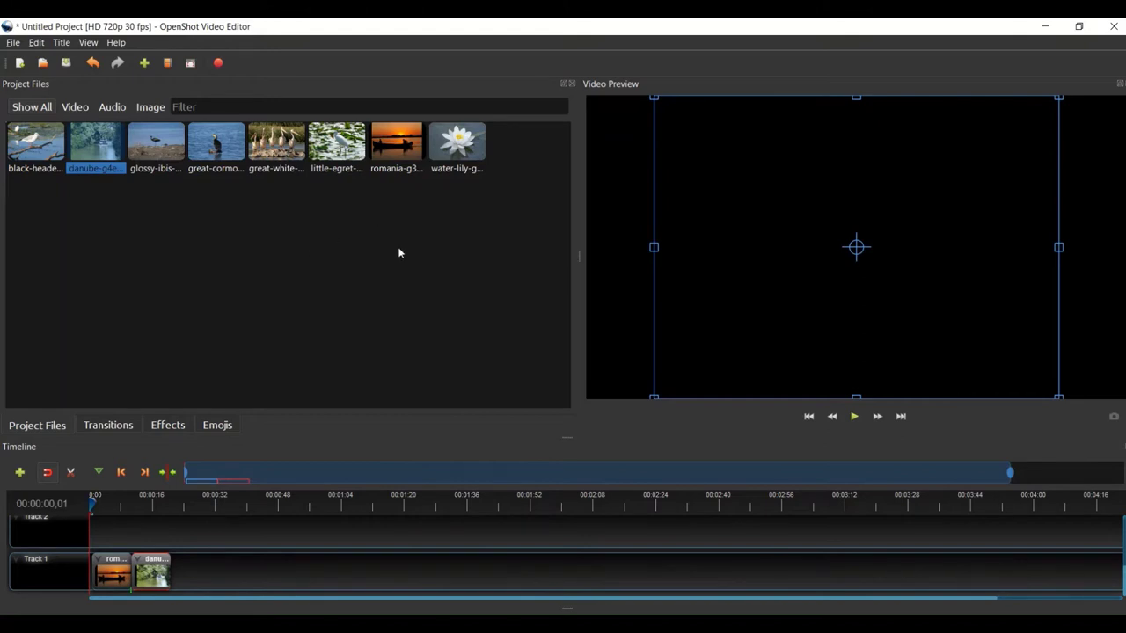
Append the water-lily, black-headed, glossy-ibis, great-cormorant, great-white and little-egret images to Track 1 in that order, leaving no gaps between clips.
{"action": "left_click_drag", "start_coordinate": [451, 161], "coordinate": [174, 545]}
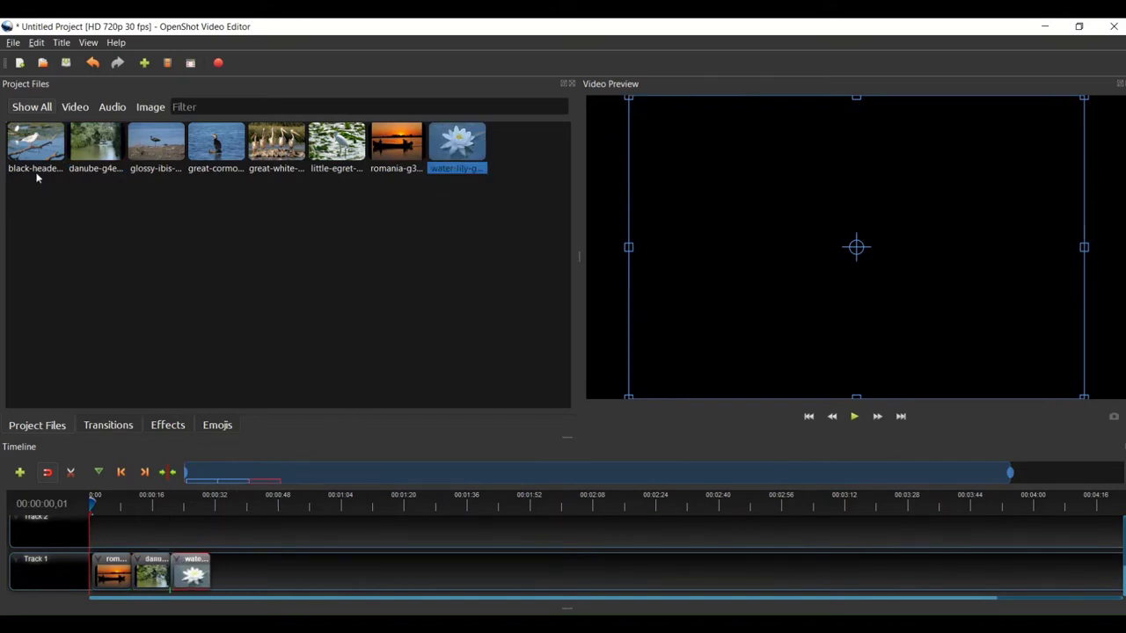
{"action": "left_click_drag", "start_coordinate": [45, 150], "coordinate": [222, 572]}
{"action": "left_click", "coordinate": [97, 151]}
{"action": "left_click_drag", "start_coordinate": [167, 153], "coordinate": [259, 560]}
{"action": "left_click_drag", "start_coordinate": [222, 142], "coordinate": [301, 564]}
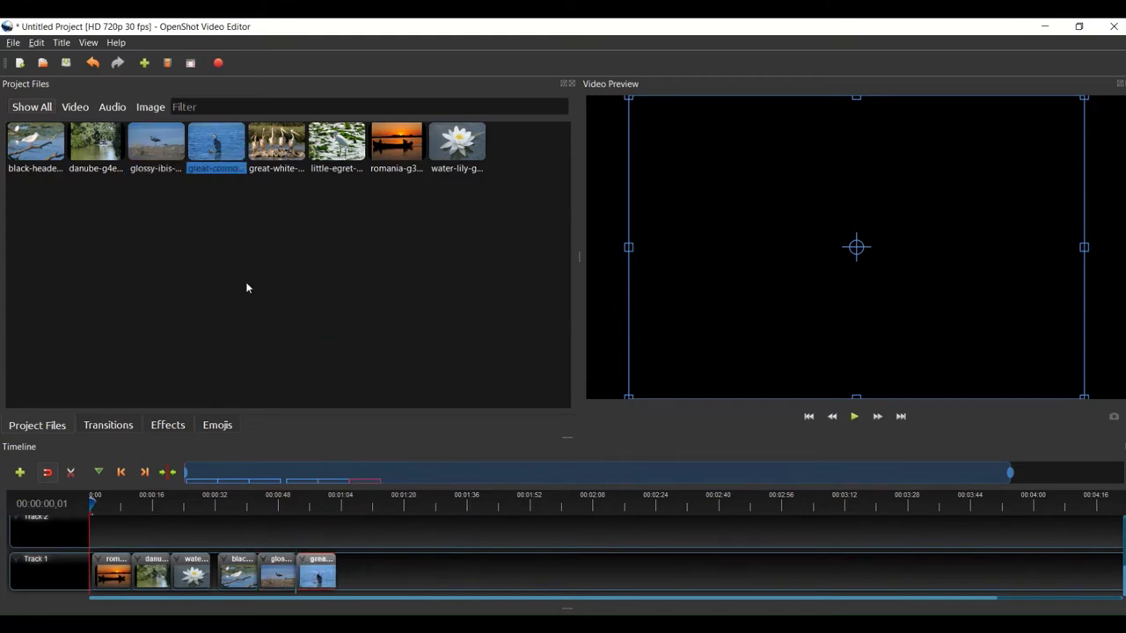
{"action": "left_click_drag", "start_coordinate": [276, 149], "coordinate": [341, 561]}
{"action": "left_click_drag", "start_coordinate": [338, 152], "coordinate": [389, 576]}
{"action": "left_click_drag", "start_coordinate": [243, 573], "coordinate": [381, 564]}
Apply the transitions Big losange, Barr ripple 11, Barr ripple 10 and Barr ripple 12 to the first four clips on Track 1, in that order.
{"action": "left_click", "coordinate": [112, 568]}
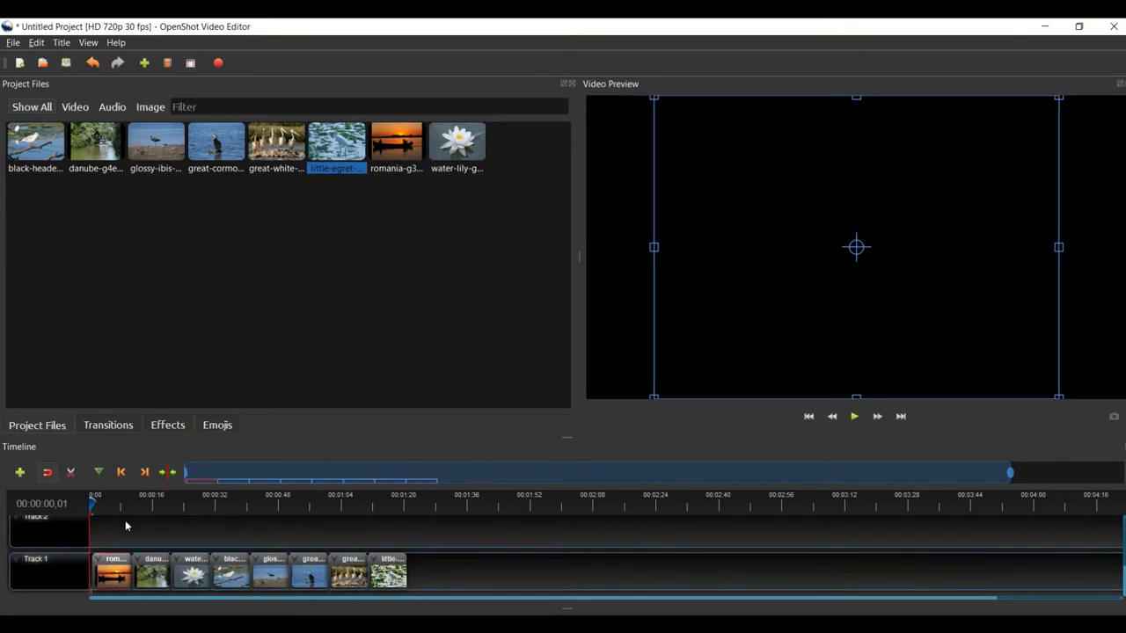
{"action": "left_click", "coordinate": [106, 426]}
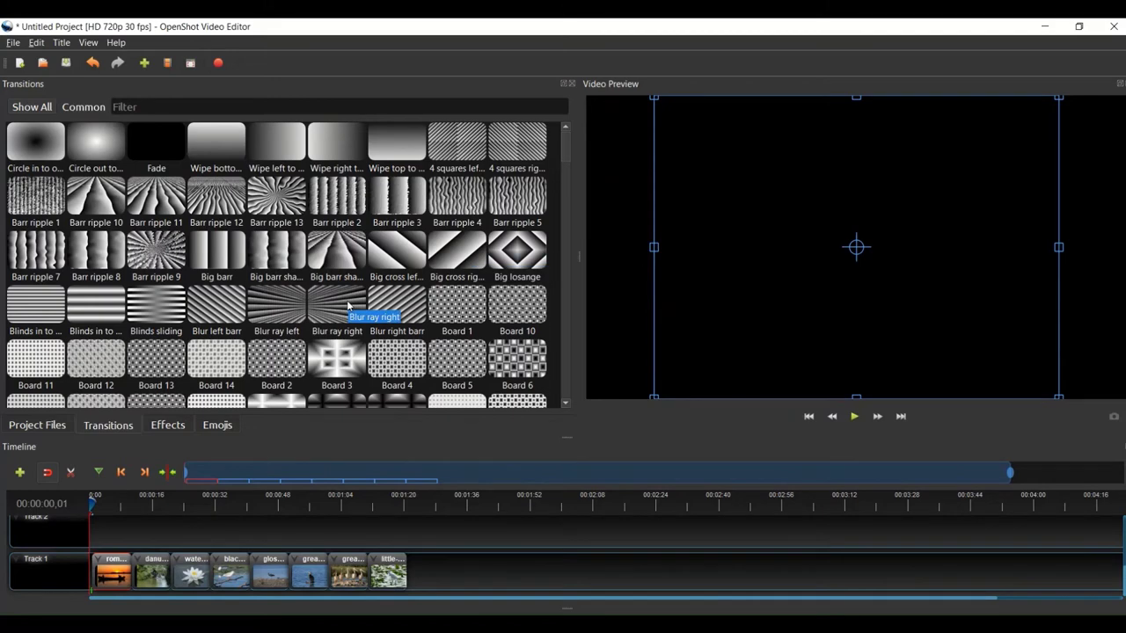
{"action": "left_click_drag", "start_coordinate": [517, 255], "coordinate": [99, 550]}
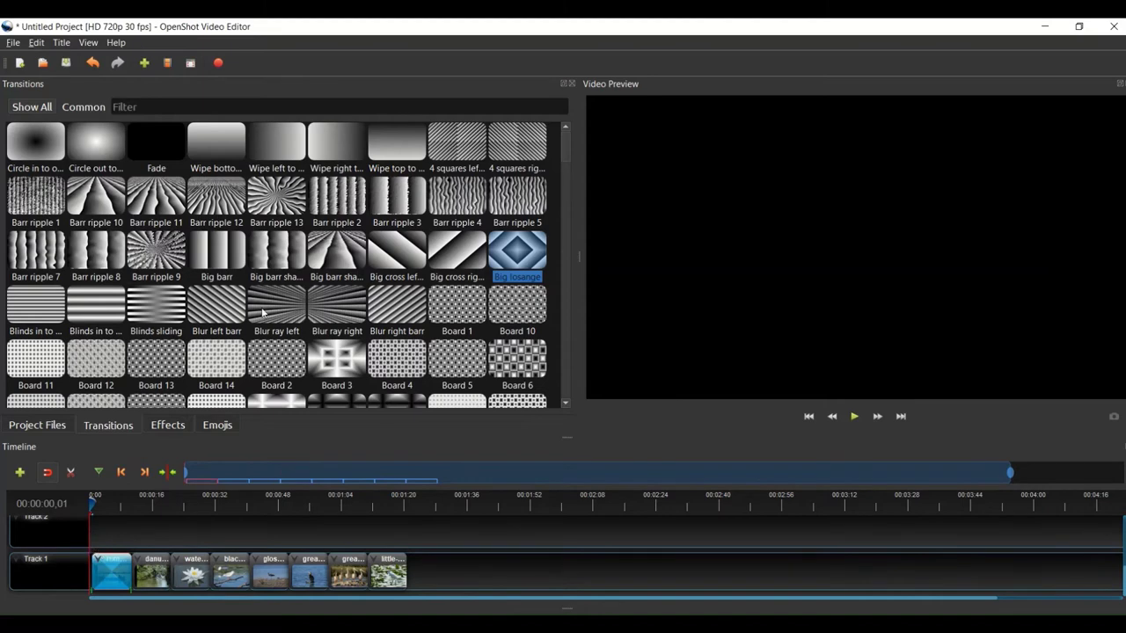
{"action": "left_click_drag", "start_coordinate": [163, 185], "coordinate": [137, 550]}
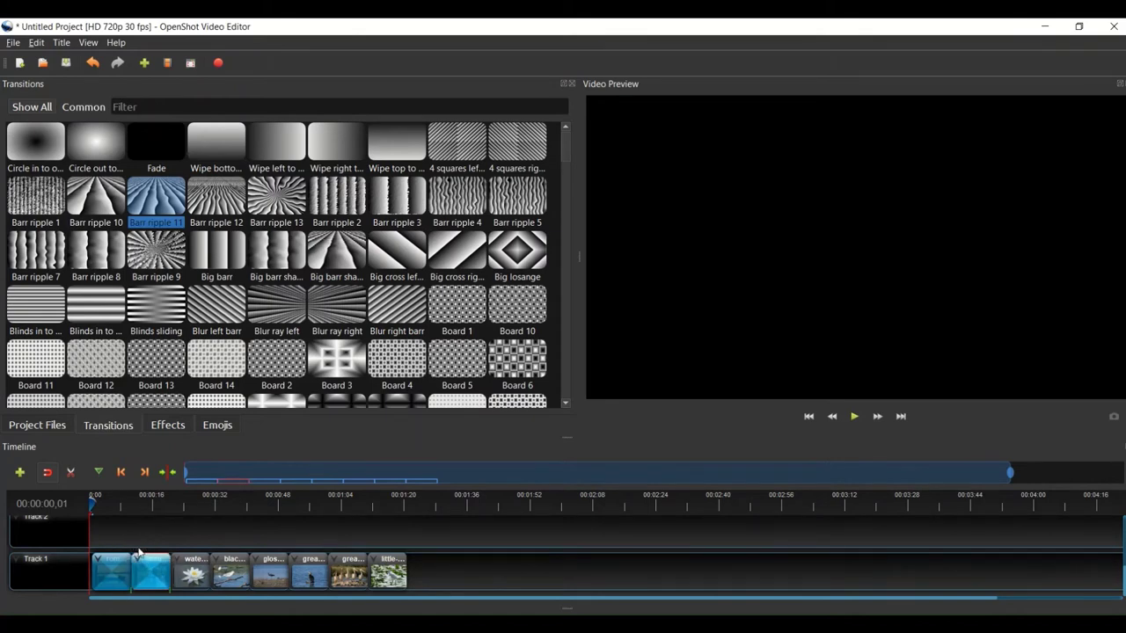
{"action": "left_click_drag", "start_coordinate": [110, 200], "coordinate": [178, 554]}
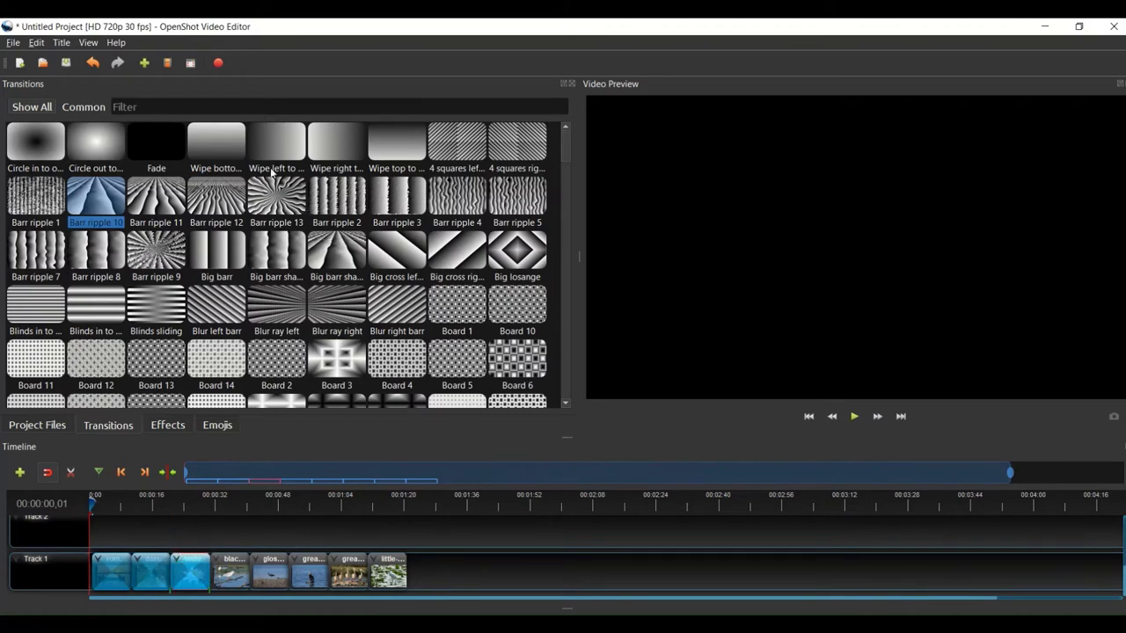
{"action": "left_click_drag", "start_coordinate": [231, 198], "coordinate": [216, 549]}
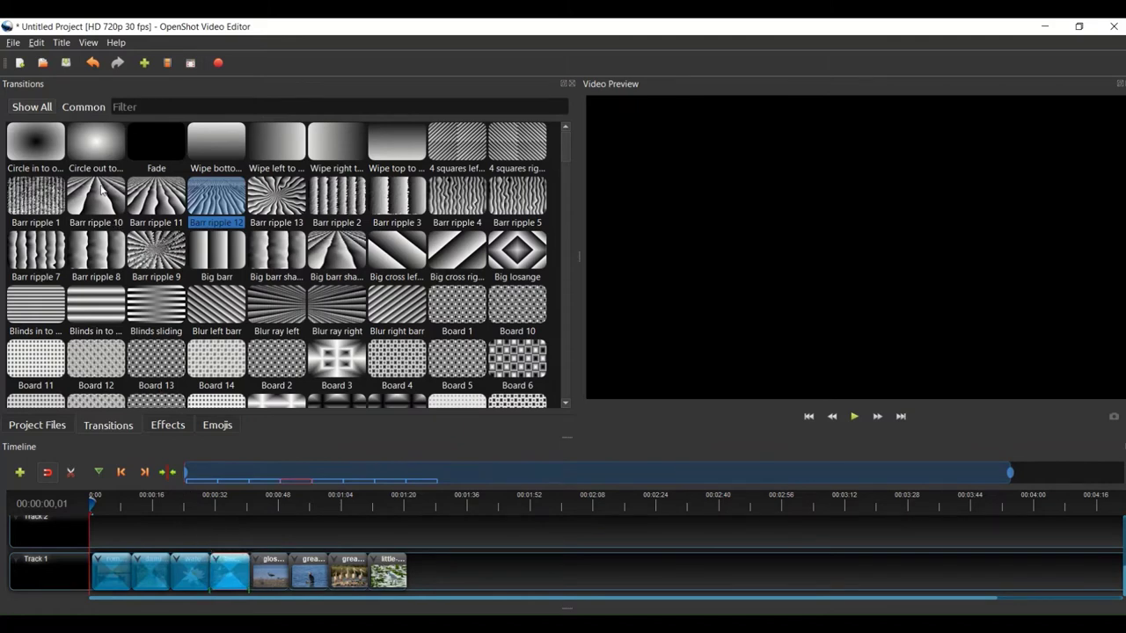
Apply the transitions Barr ripple 10, 11, 13 and 2 to the last four clips on Track 1, and preview the slideshow from the start.
{"action": "left_click_drag", "start_coordinate": [98, 194], "coordinate": [260, 551]}
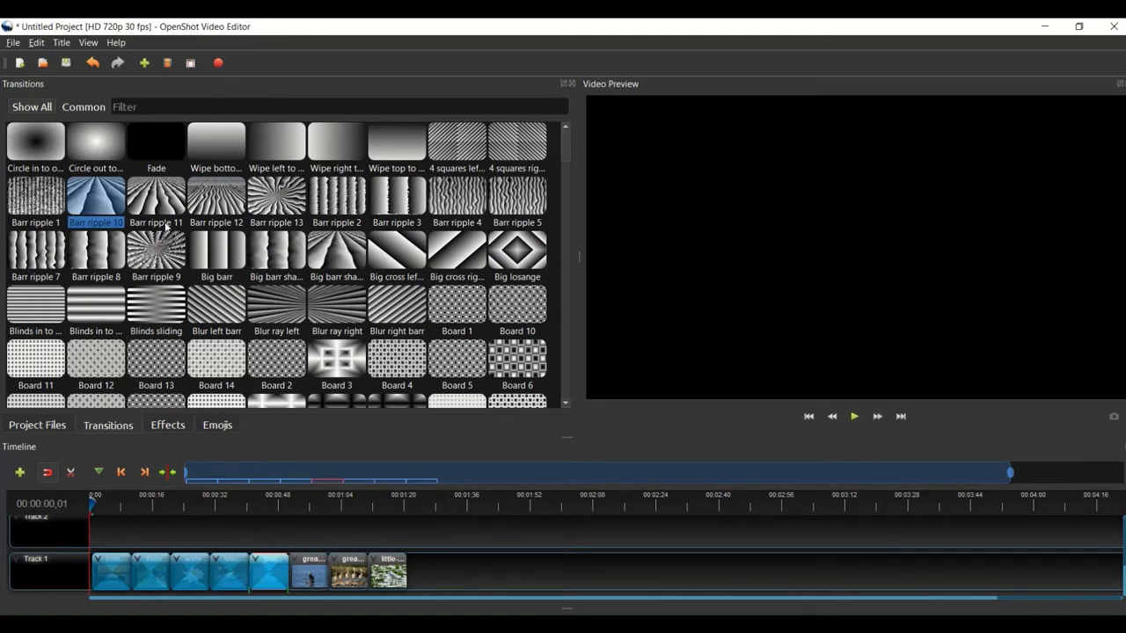
{"action": "left_click_drag", "start_coordinate": [150, 201], "coordinate": [303, 554]}
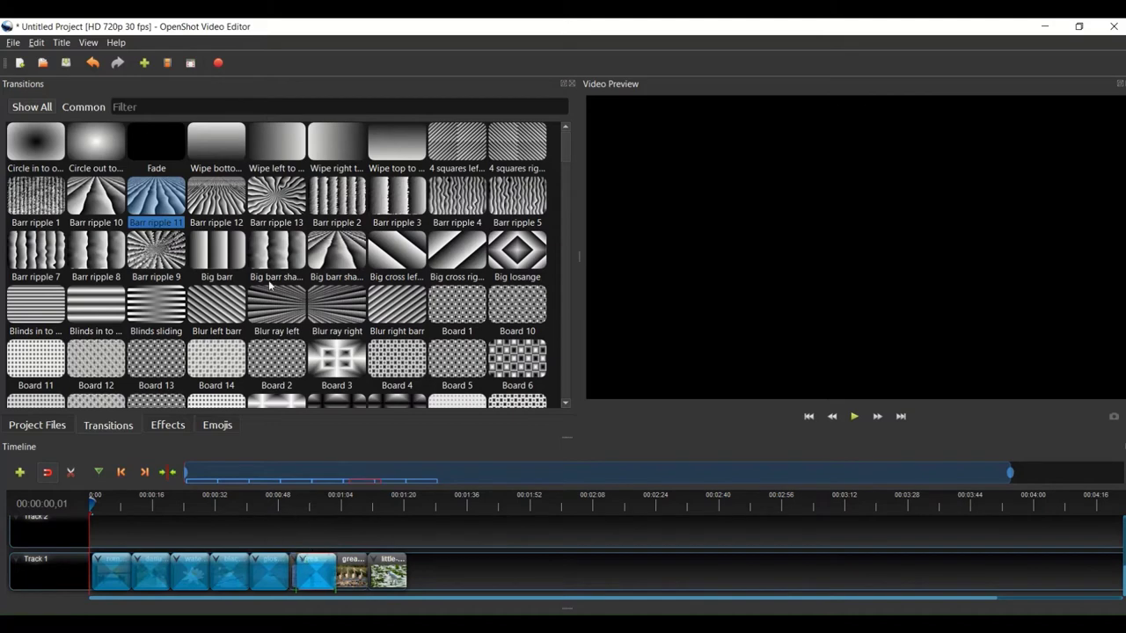
{"action": "mouse_move", "coordinate": [273, 211]}
{"action": "left_mouse_down"}
{"action": "mouse_move", "coordinate": [322, 255]}
{"action": "mouse_move", "coordinate": [369, 527]}
{"action": "mouse_move", "coordinate": [345, 556]}
{"action": "mouse_move", "coordinate": [341, 546]}
{"action": "left_mouse_up"}
{"action": "mouse_move", "coordinate": [343, 193]}
{"action": "left_mouse_down"}
{"action": "mouse_move", "coordinate": [409, 497]}
{"action": "mouse_move", "coordinate": [405, 537]}
{"action": "mouse_move", "coordinate": [380, 546]}
{"action": "left_mouse_up"}
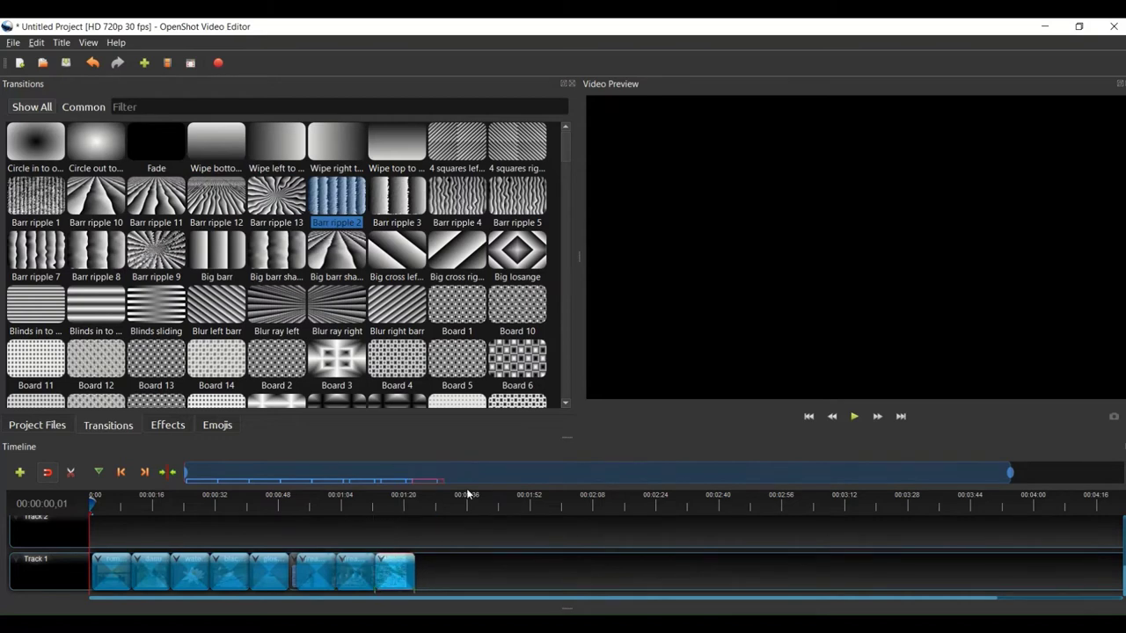
{"action": "left_click", "coordinate": [855, 417]}
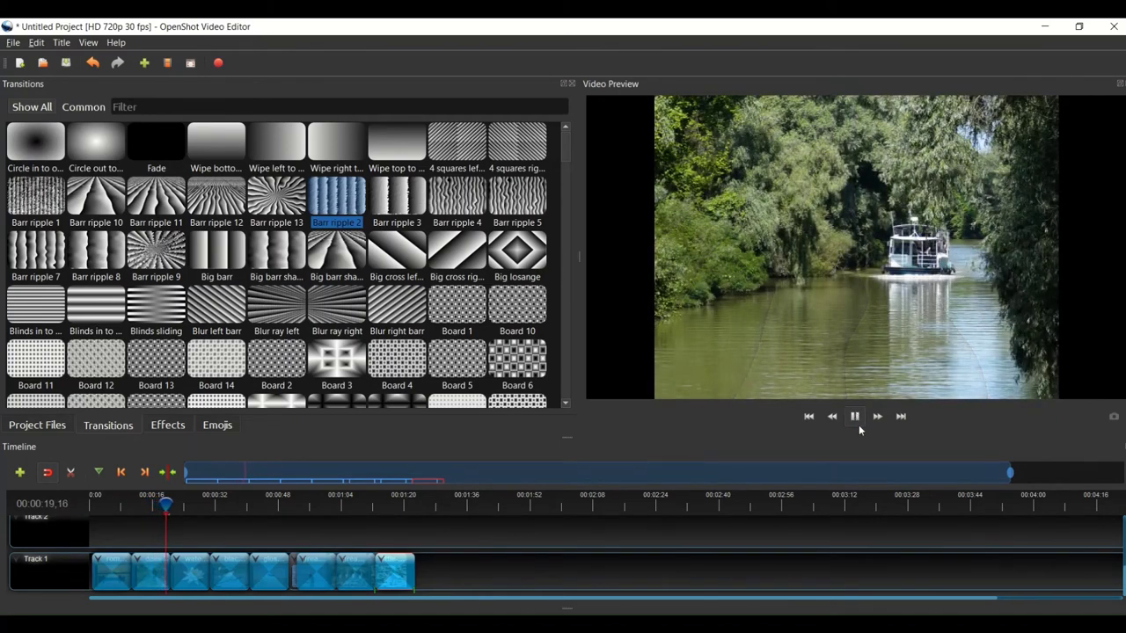
{"action": "left_click", "coordinate": [855, 417]}
Start a video export of the project and set its file name to "Delta Dunarii".
{"action": "left_click", "coordinate": [13, 42]}
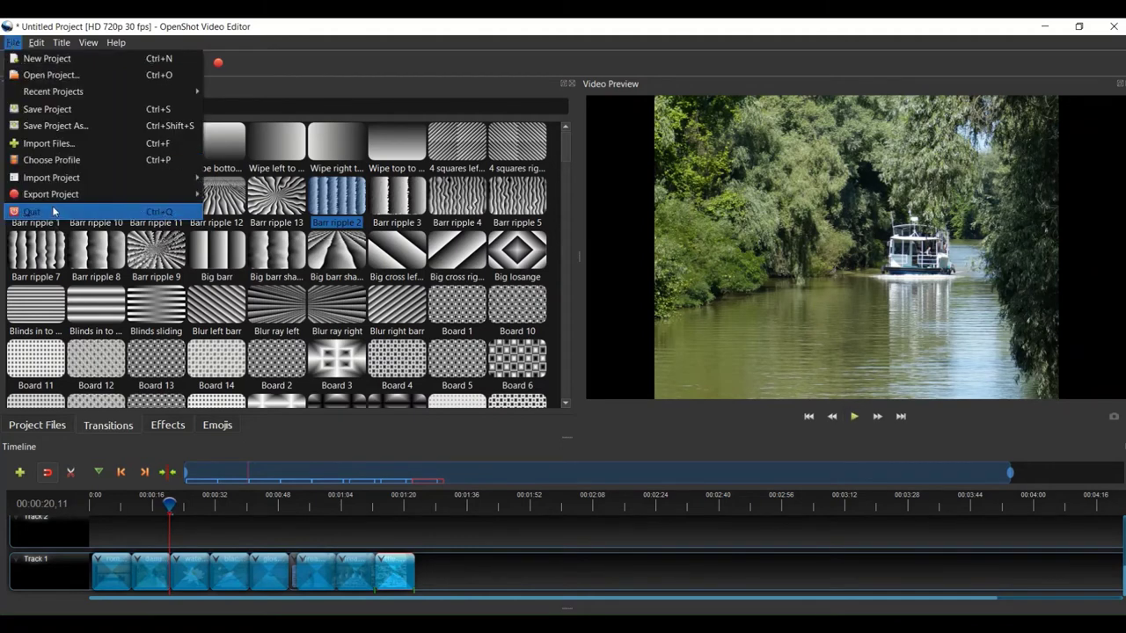
{"action": "mouse_move", "coordinate": [58, 201]}
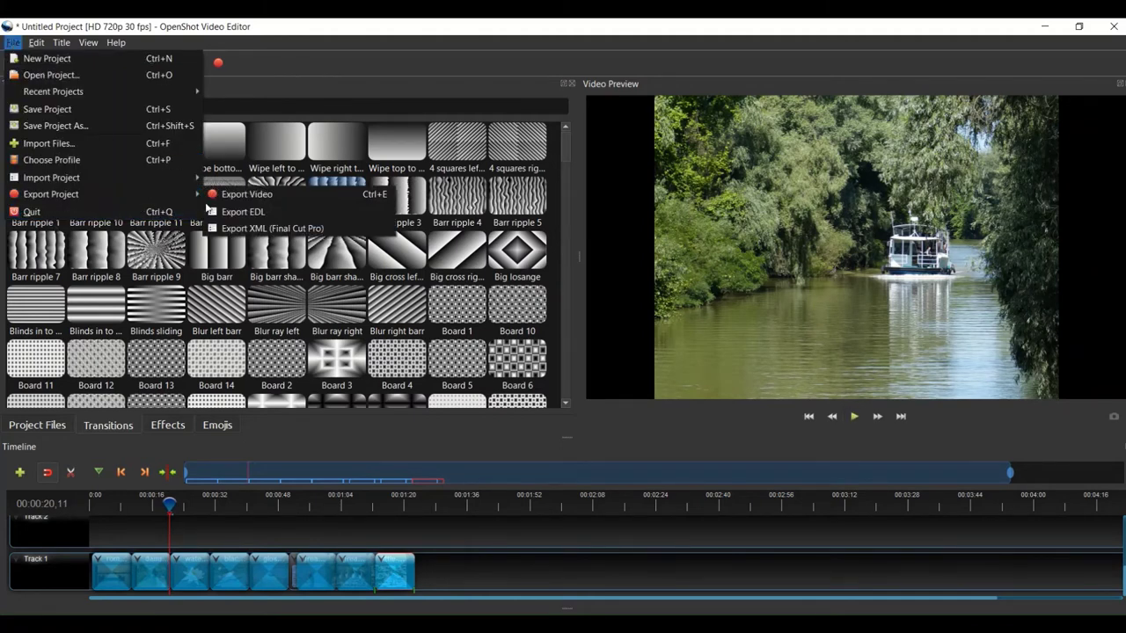
{"action": "left_click", "coordinate": [258, 195]}
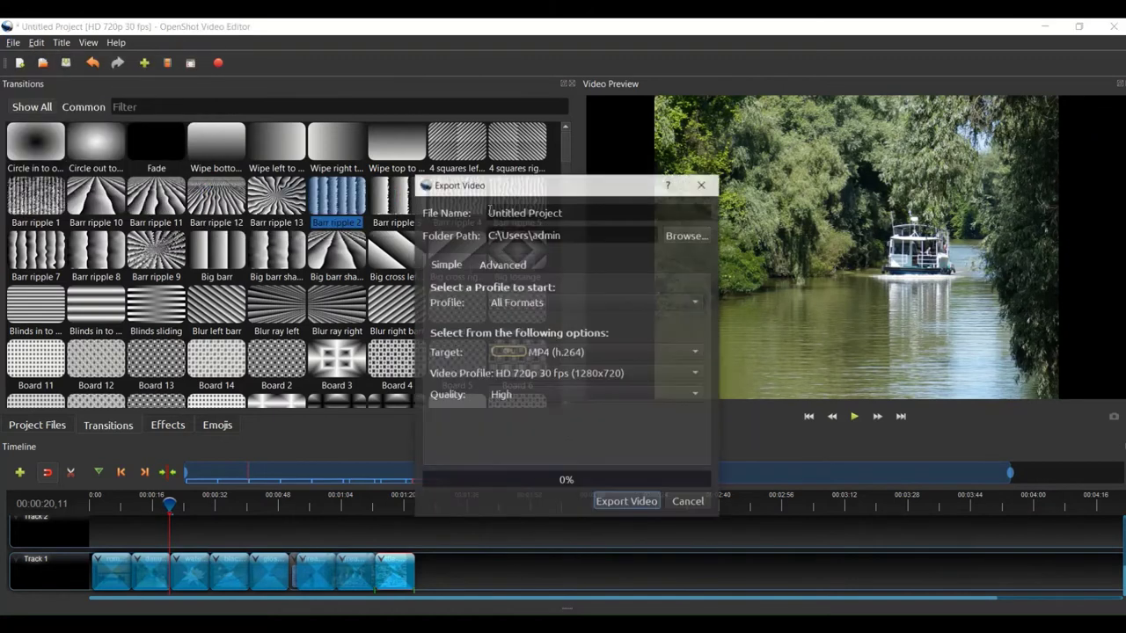
{"action": "triple_click", "coordinate": [578, 215]}
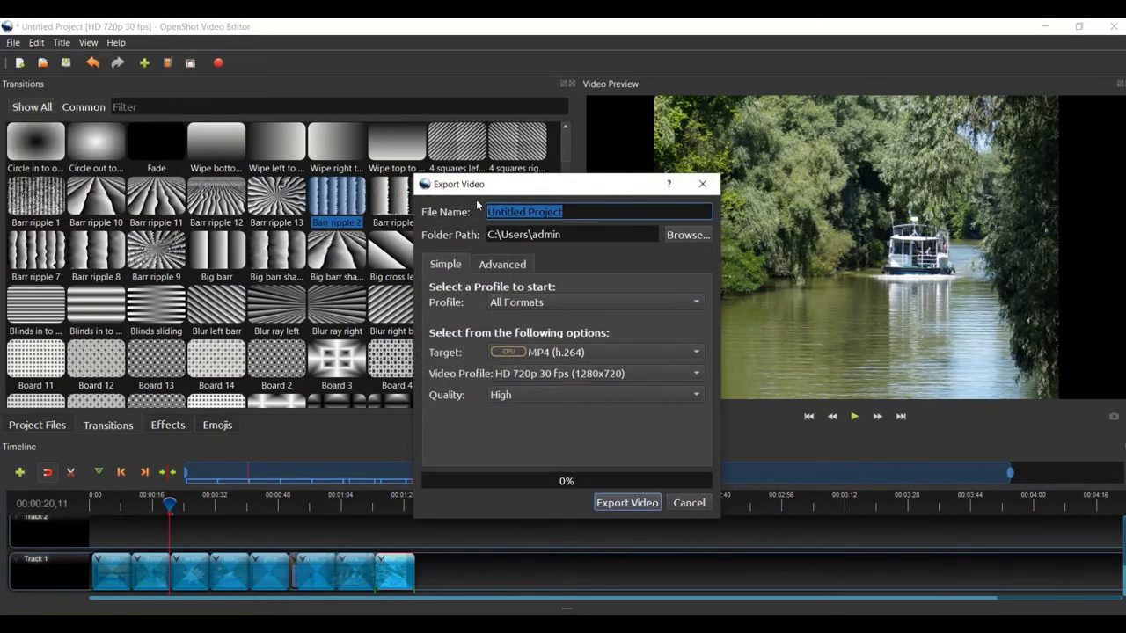
{"action": "type", "text": "Delta Dunarii"}
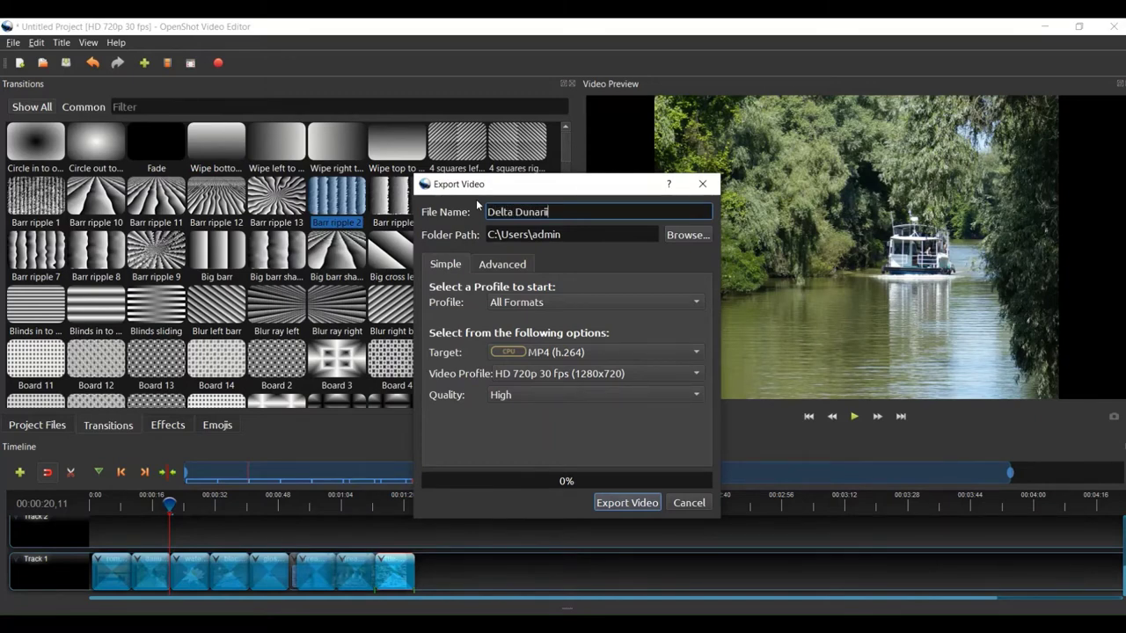
Set the export destination to the DELTA DUNARII folder inside FISIERE AUDIO-VIDEO and export the video as MP4 (h.264).
{"action": "left_click", "coordinate": [676, 236]}
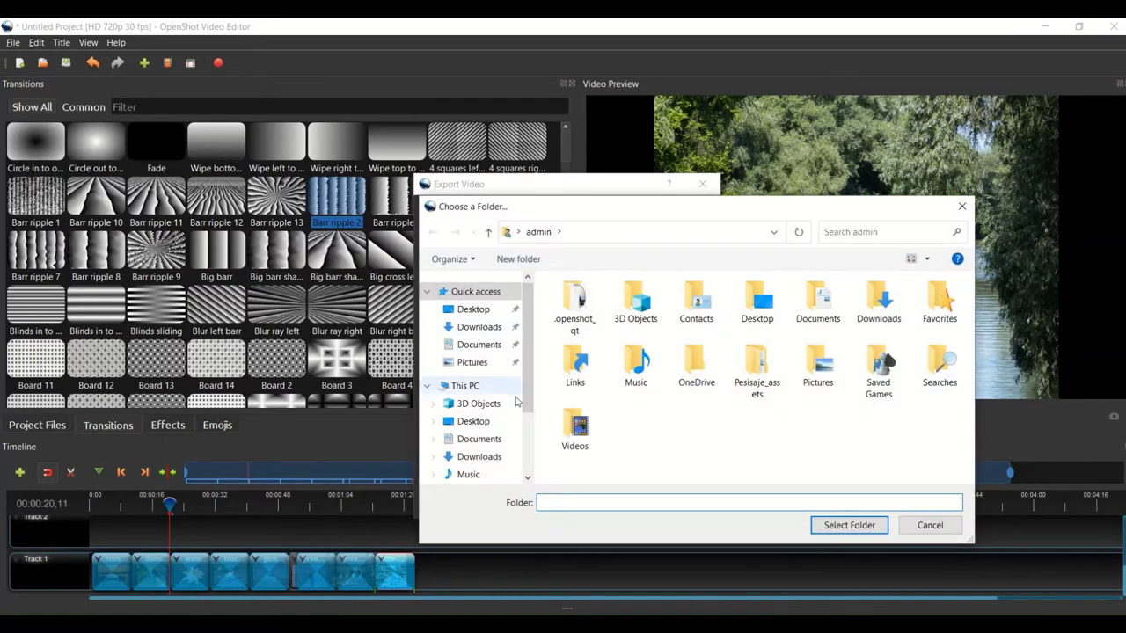
{"action": "scroll", "coordinate": [532, 388], "scroll_direction": "down", "scroll_amount": 3}
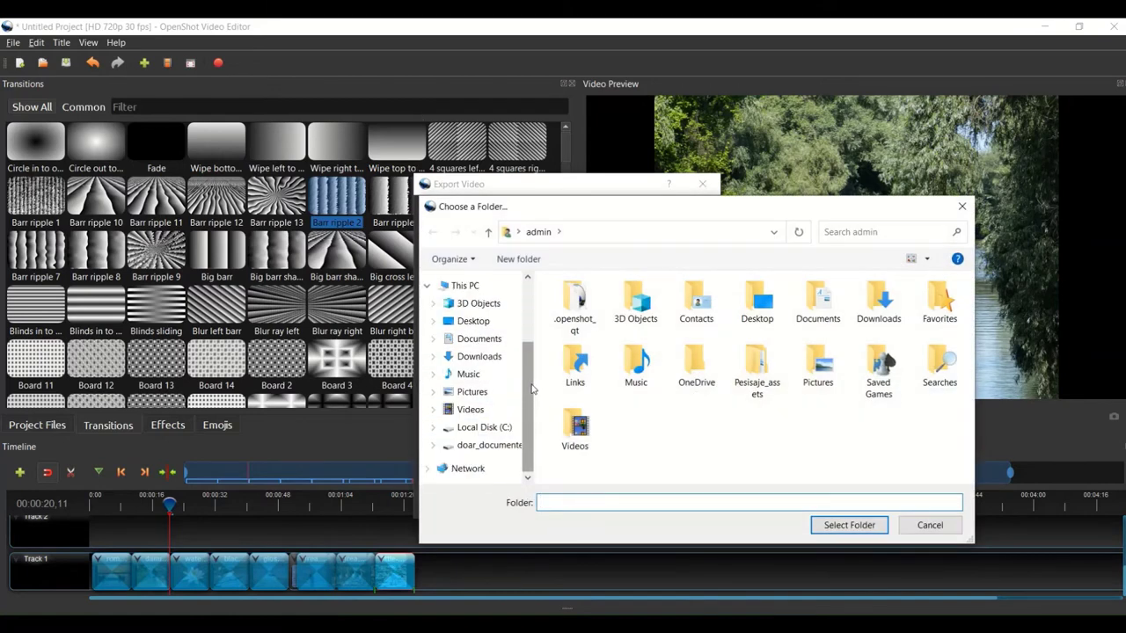
{"action": "left_click", "coordinate": [484, 445]}
{"action": "double_click", "coordinate": [607, 319]}
{"action": "double_click", "coordinate": [605, 337]}
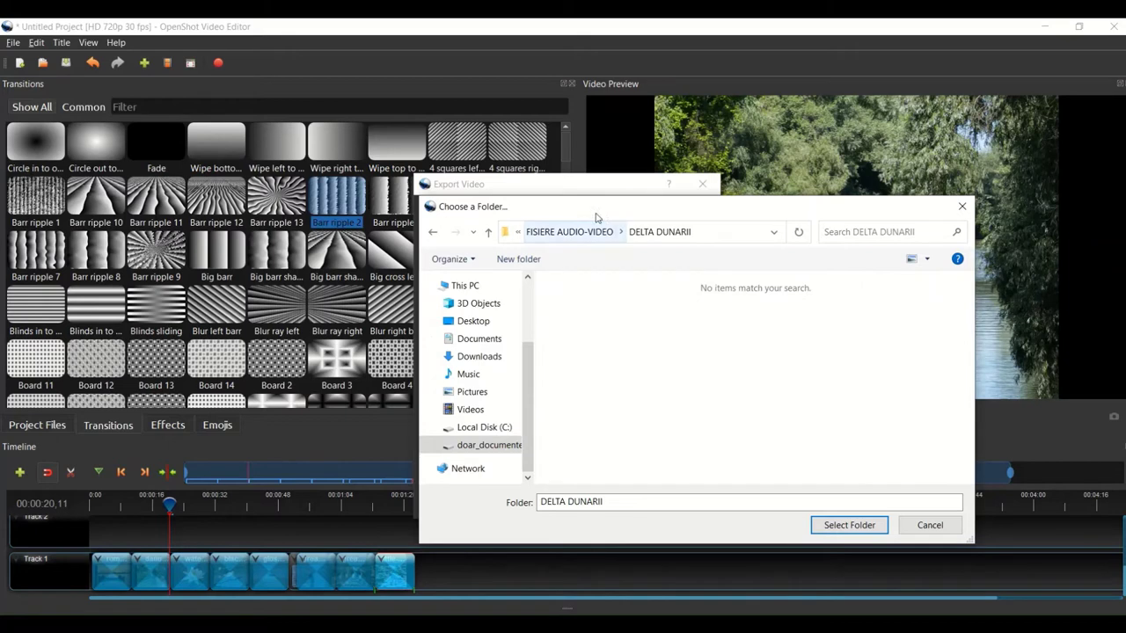
{"action": "left_click", "coordinate": [849, 525]}
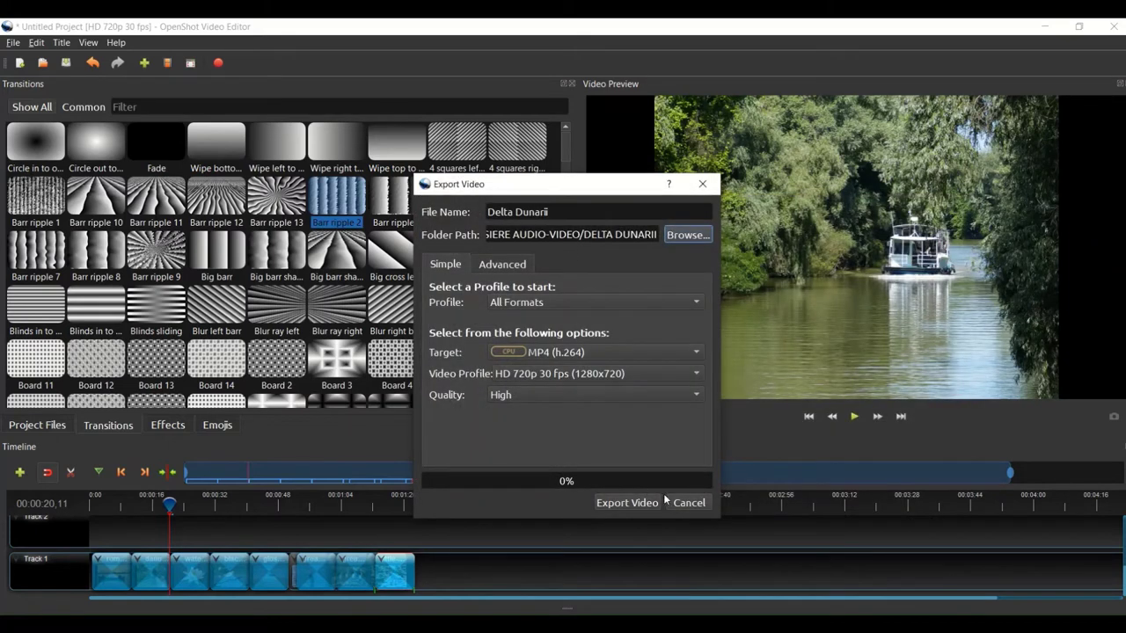
{"action": "left_click", "coordinate": [621, 503]}
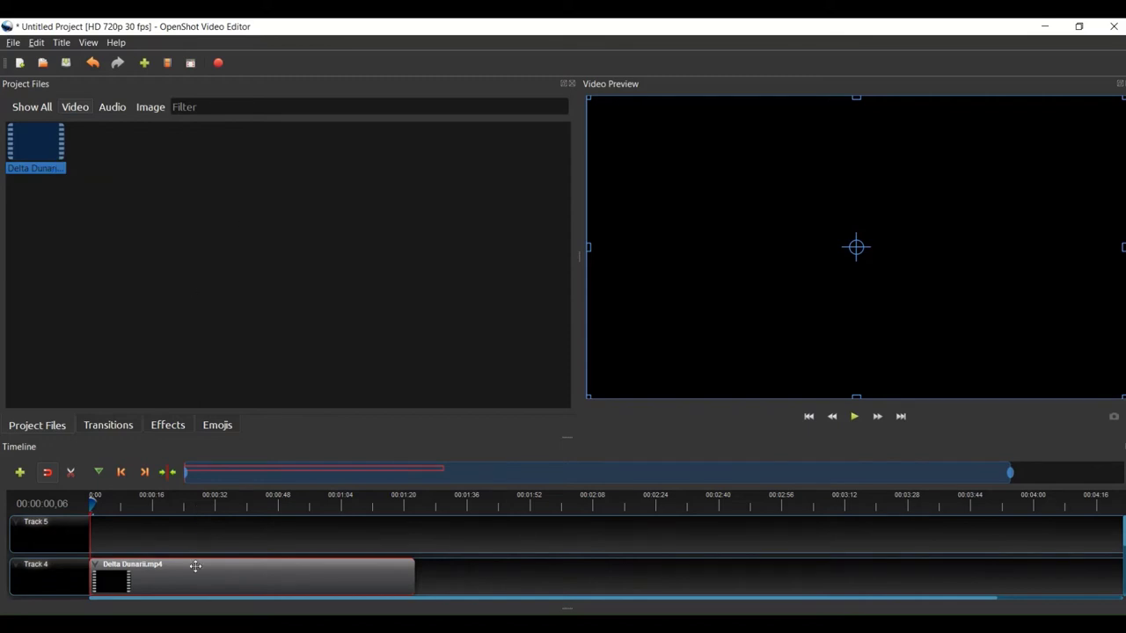
Remove the Delta Dunarii.mp4 clip from Track 4 and place the video at the start of Track 1.
{"action": "scroll", "coordinate": [195, 566], "scroll_direction": "down", "scroll_amount": 1}
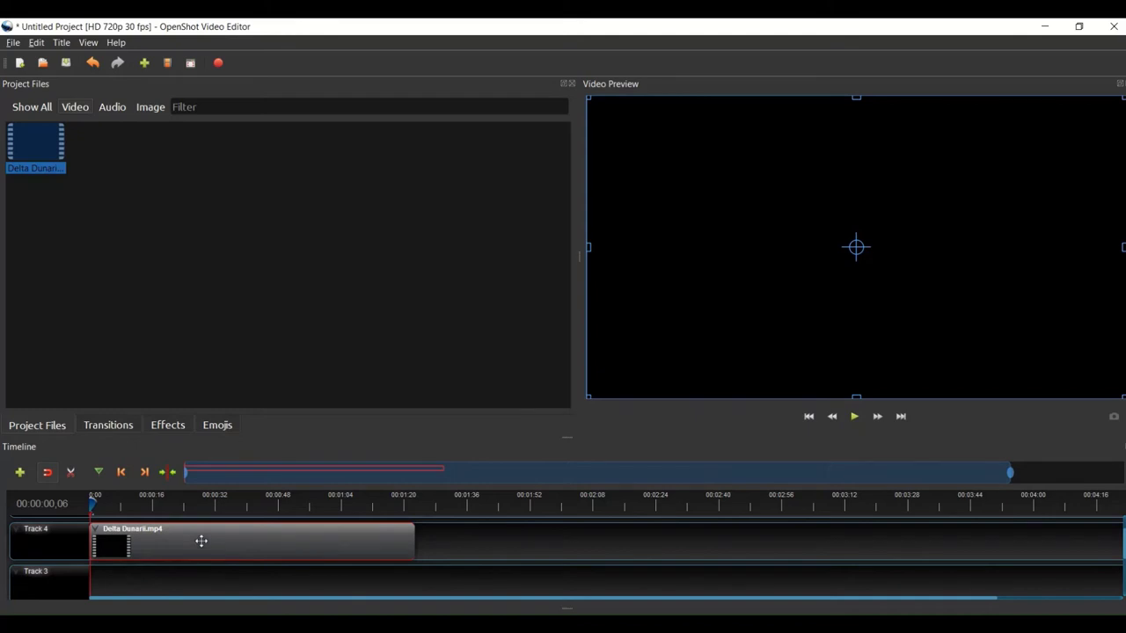
{"action": "right_click", "coordinate": [202, 541]}
{"action": "left_click", "coordinate": [253, 534]}
{"action": "scroll", "coordinate": [250, 534], "scroll_direction": "down", "scroll_amount": 2}
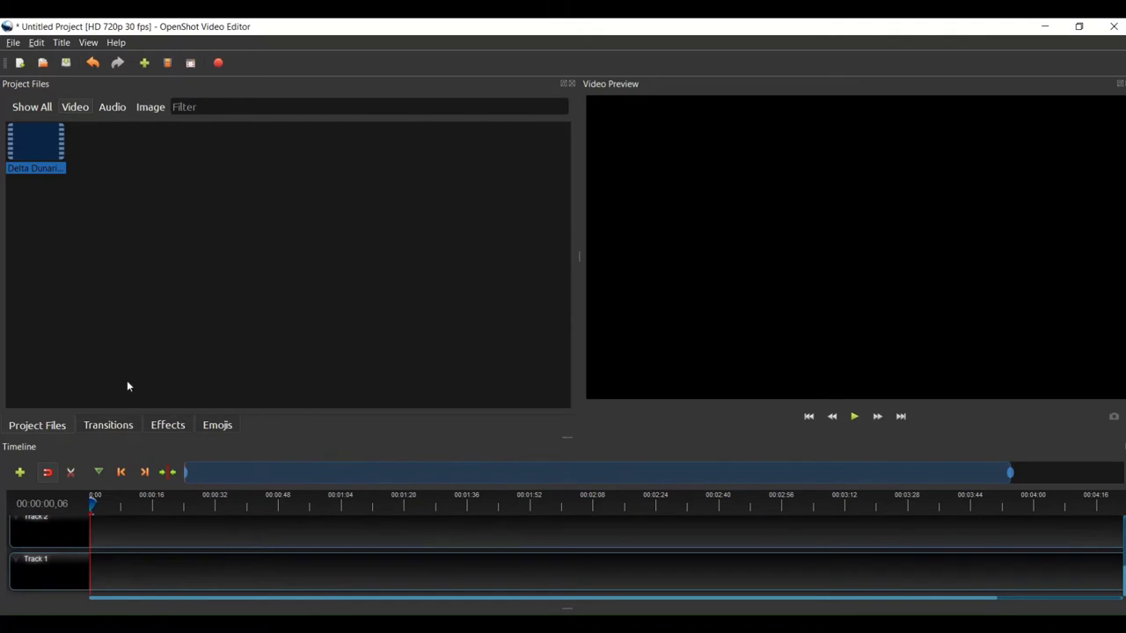
{"action": "left_click_drag", "start_coordinate": [40, 148], "coordinate": [91, 577]}
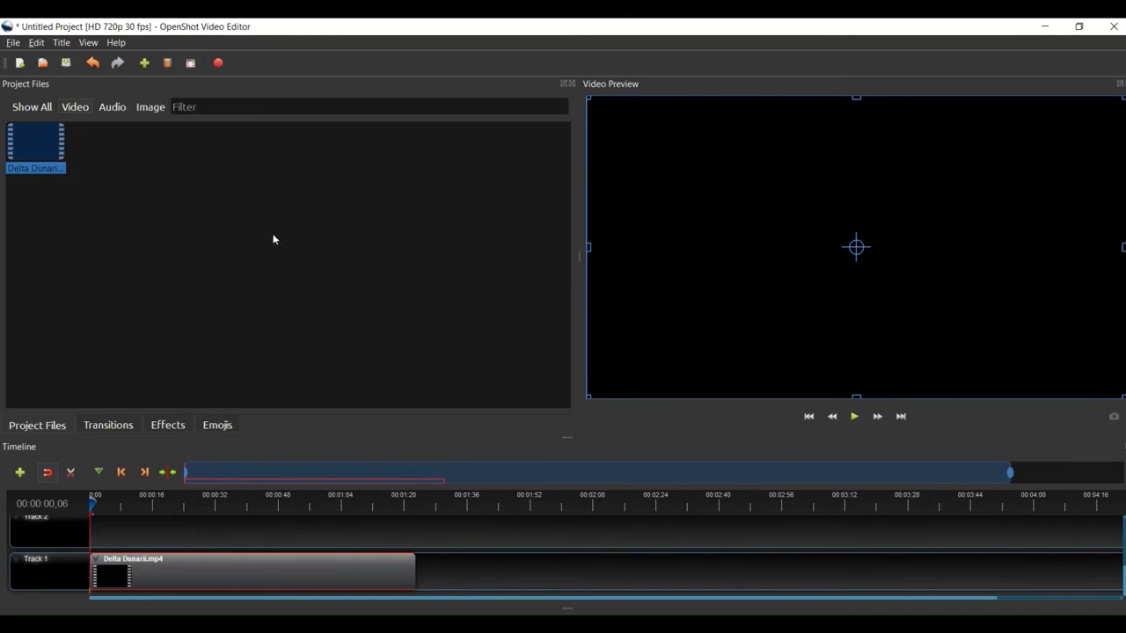
Create a title from the Bubbles 1 template and set its file name to "Titlu".
{"action": "left_click", "coordinate": [63, 43]}
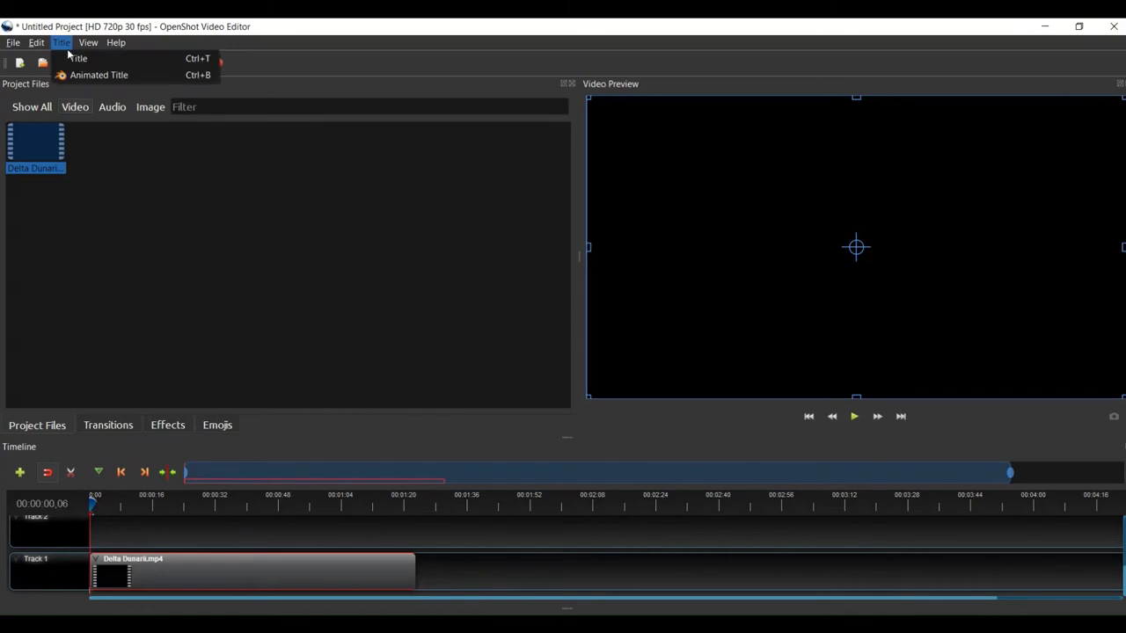
{"action": "left_click", "coordinate": [75, 59]}
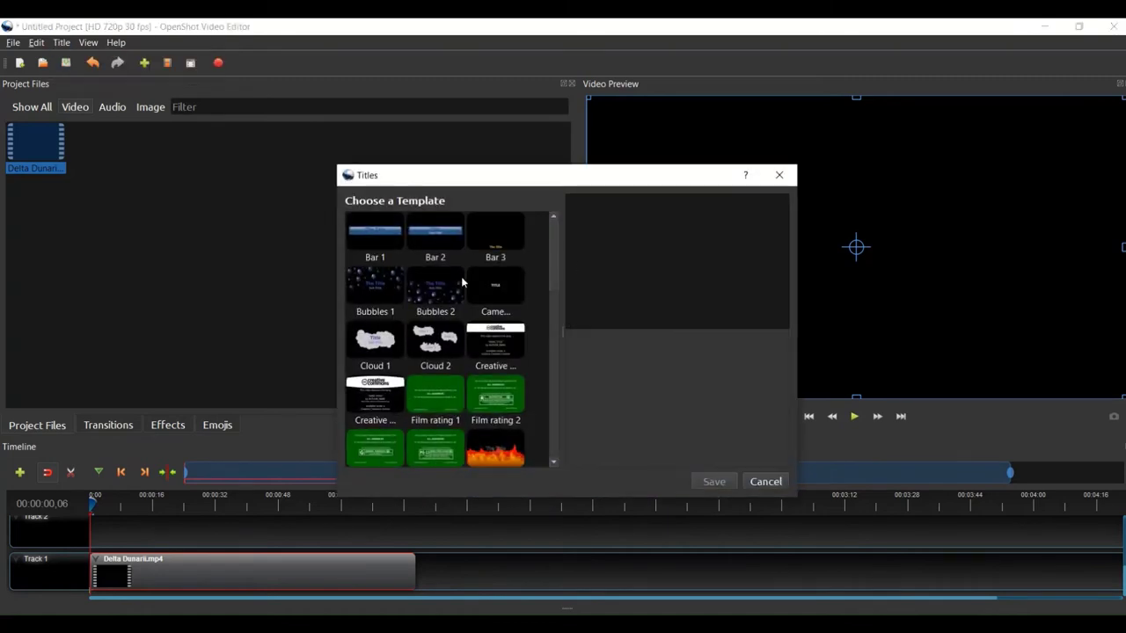
{"action": "left_click", "coordinate": [378, 292]}
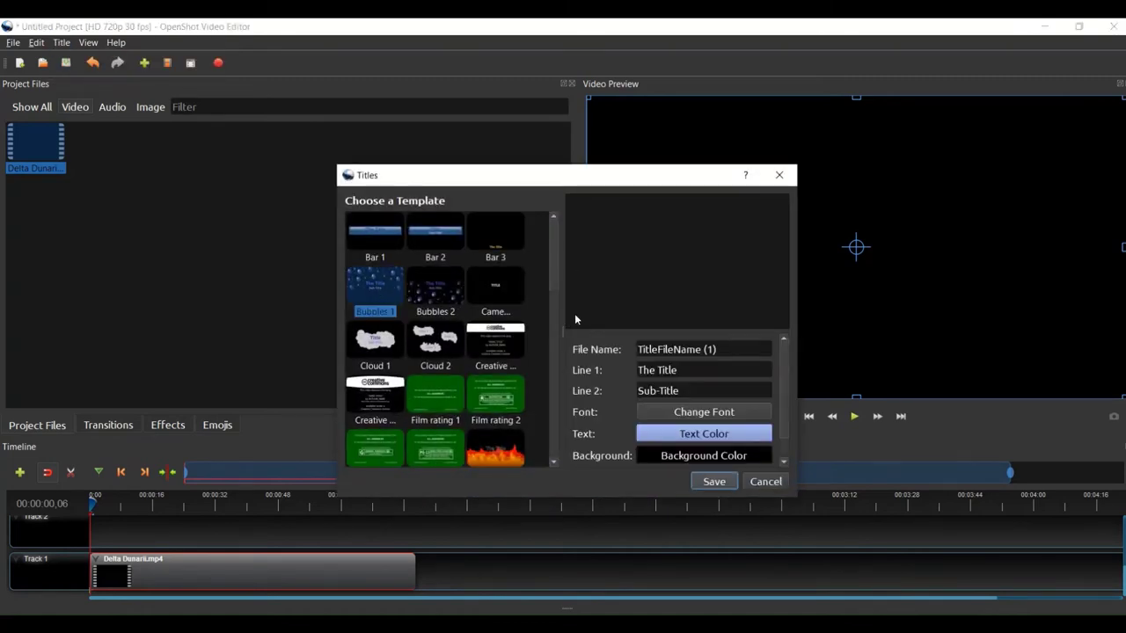
{"action": "left_click_drag", "start_coordinate": [720, 351], "coordinate": [638, 343]}
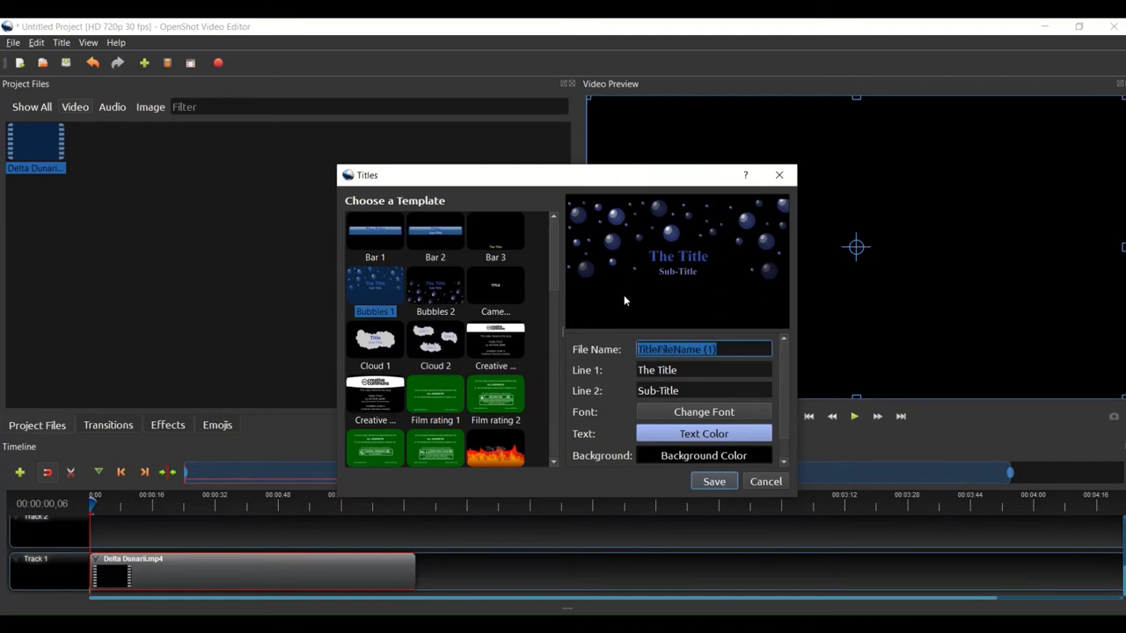
{"action": "type", "text": "Titlu"}
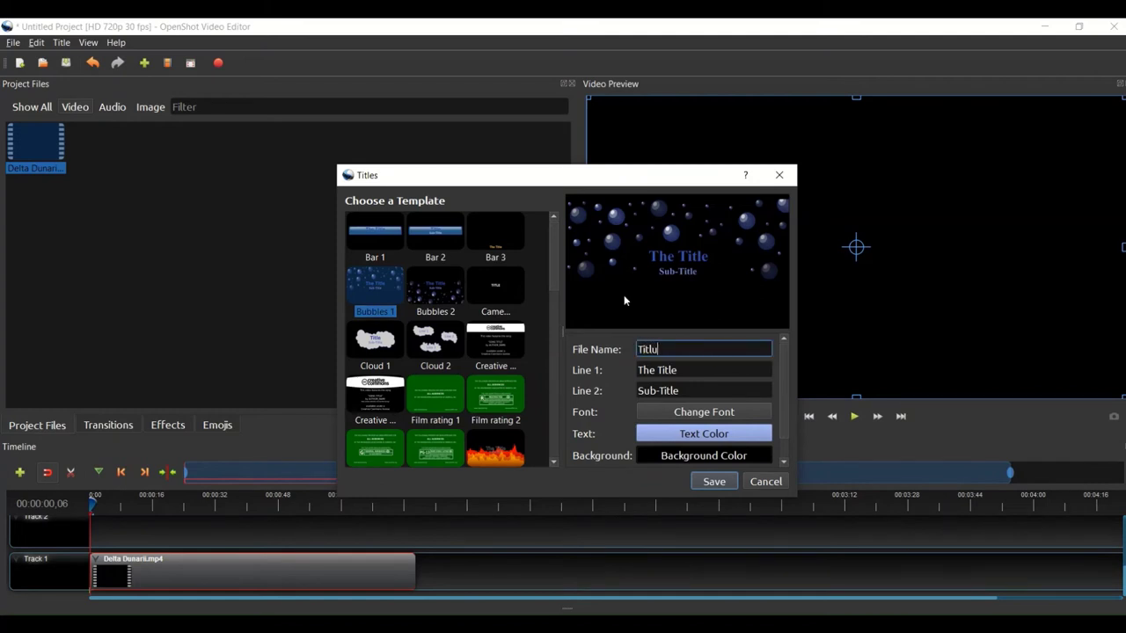
Replace the title's first line with "Imagini inedite din Delta Dunării".
{"action": "left_click_drag", "start_coordinate": [684, 369], "coordinate": [630, 373]}
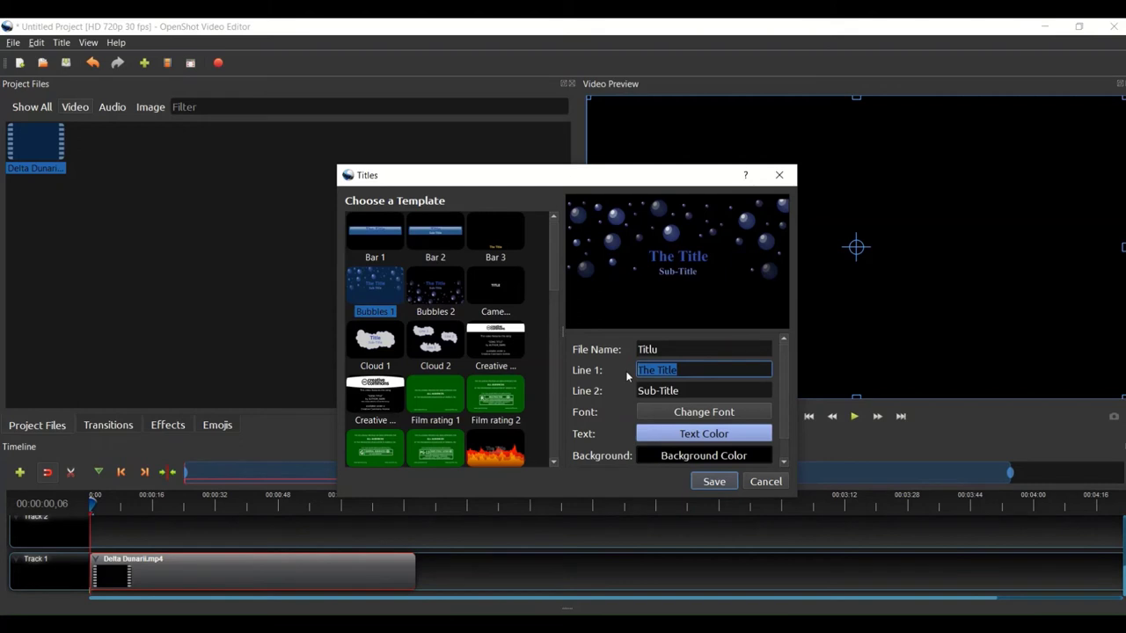
{"action": "type", "text": "I"}
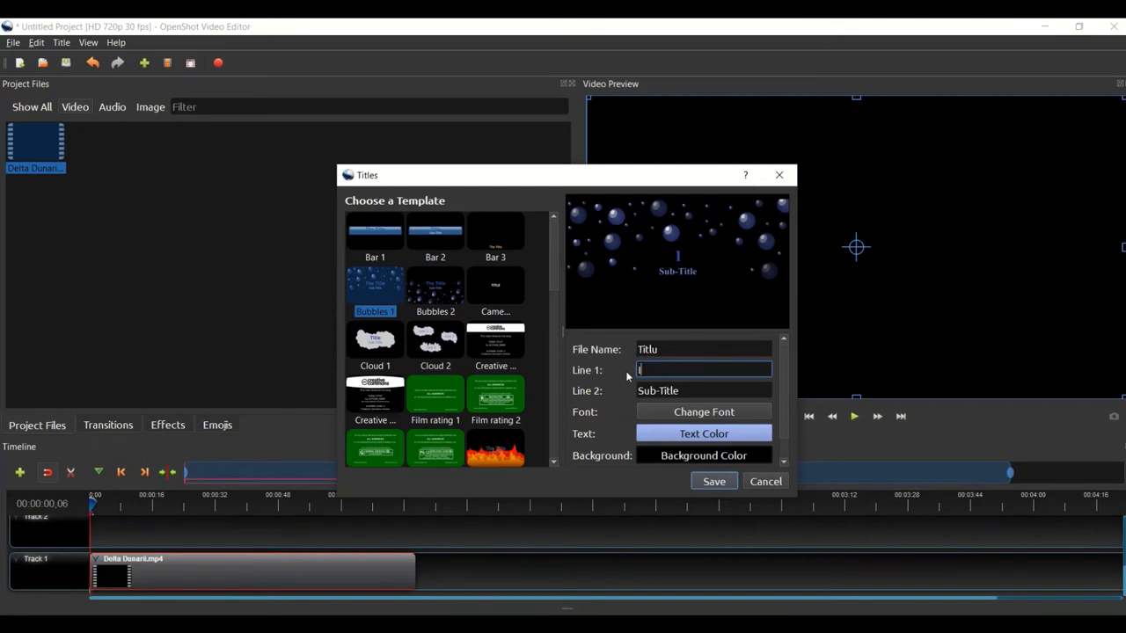
{"action": "type", "text": "ma"}
{"action": "type", "text": "gini"}
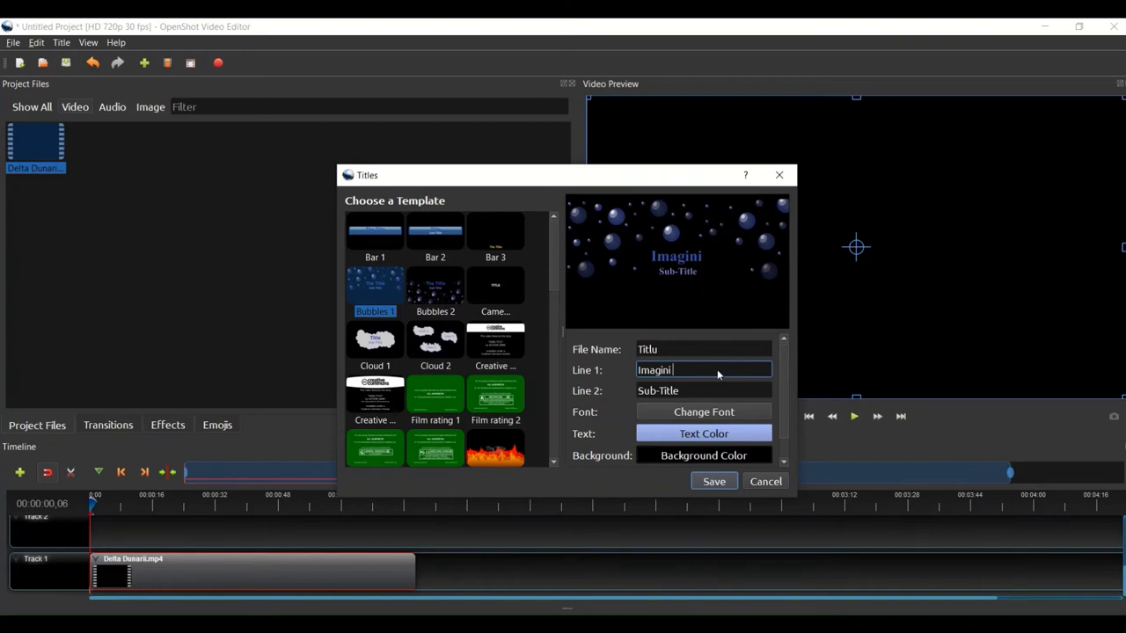
{"action": "type", "text": "inedite din Delta D"}
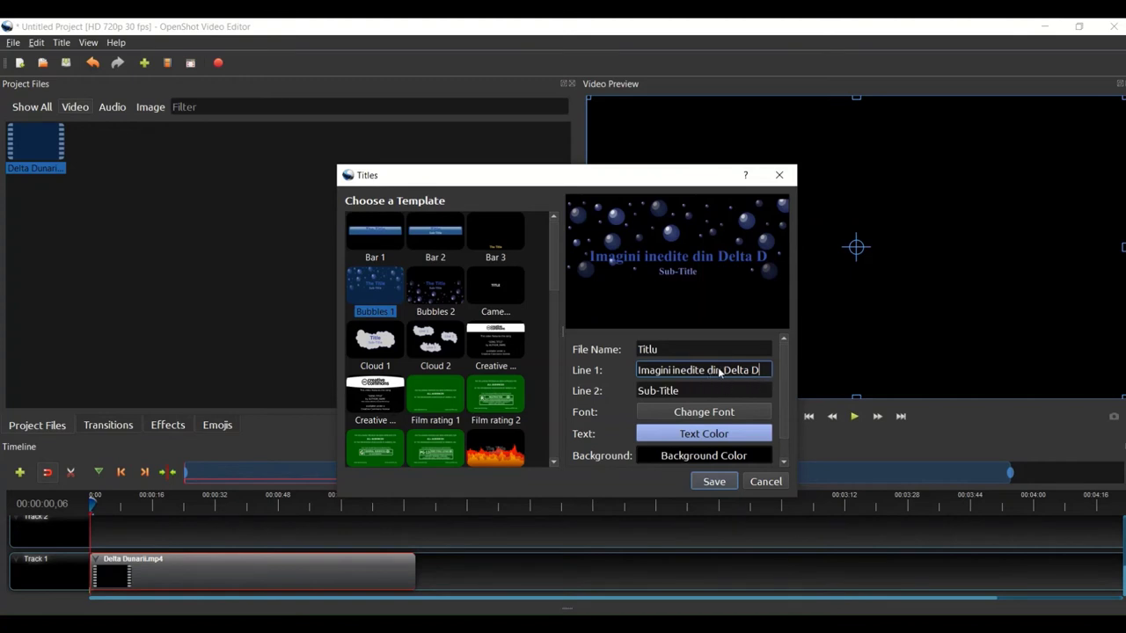
{"action": "type", "text": "unării"}
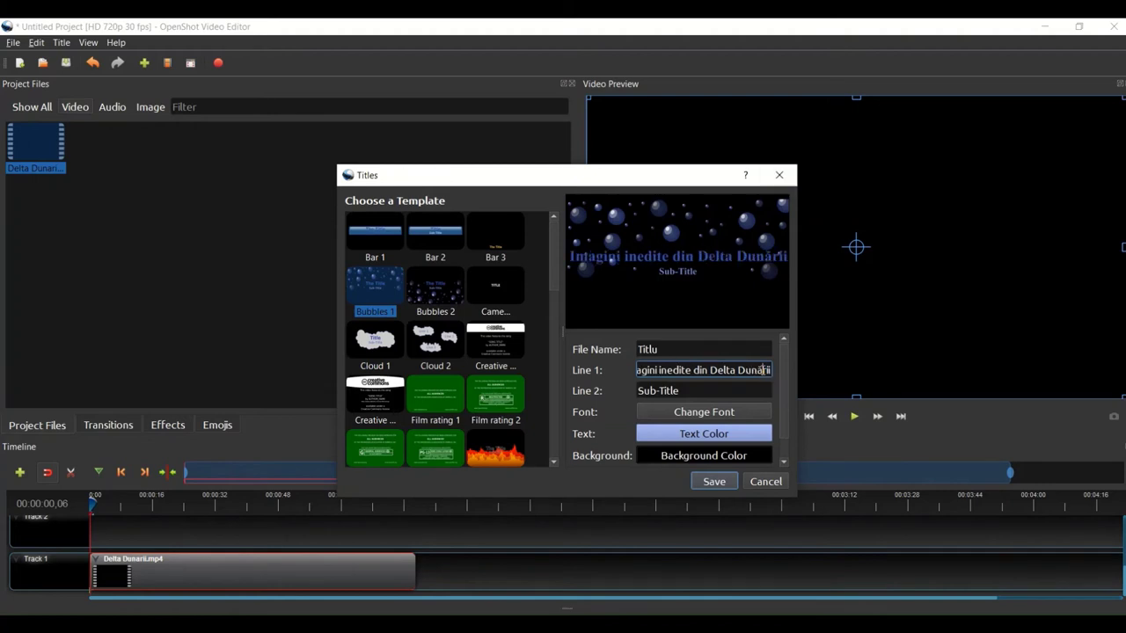
Replace the title's second line with "Delta Dunării" and save the title.
{"action": "left_click", "coordinate": [704, 388]}
{"action": "key", "text": "shift+Home"}
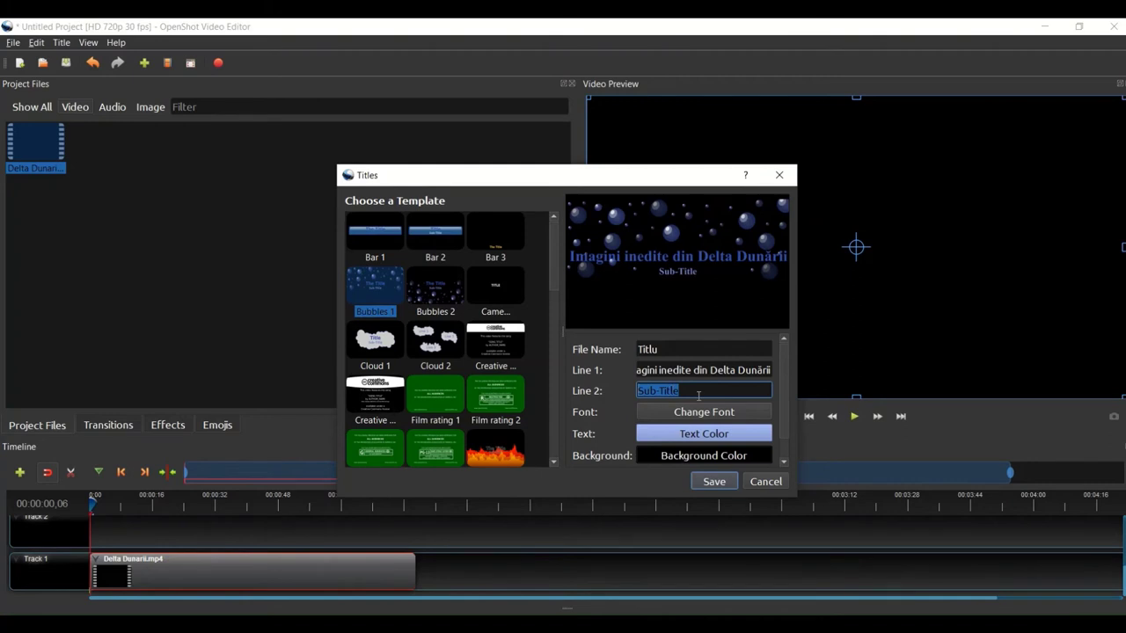
{"action": "type", "text": "D"}
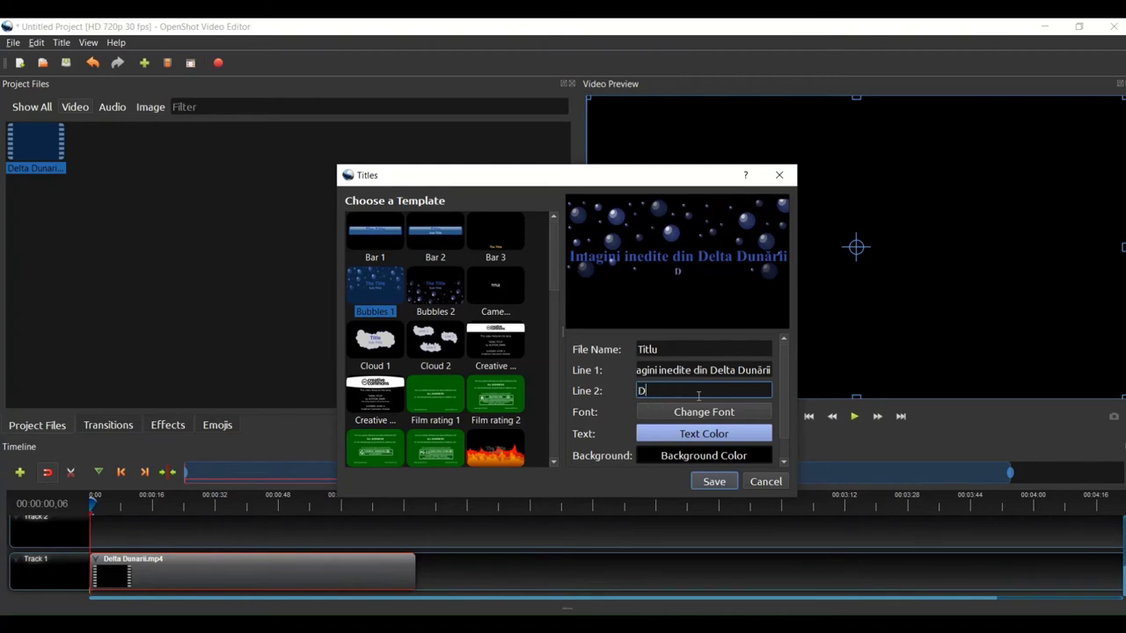
{"action": "type", "text": "elta Dunării"}
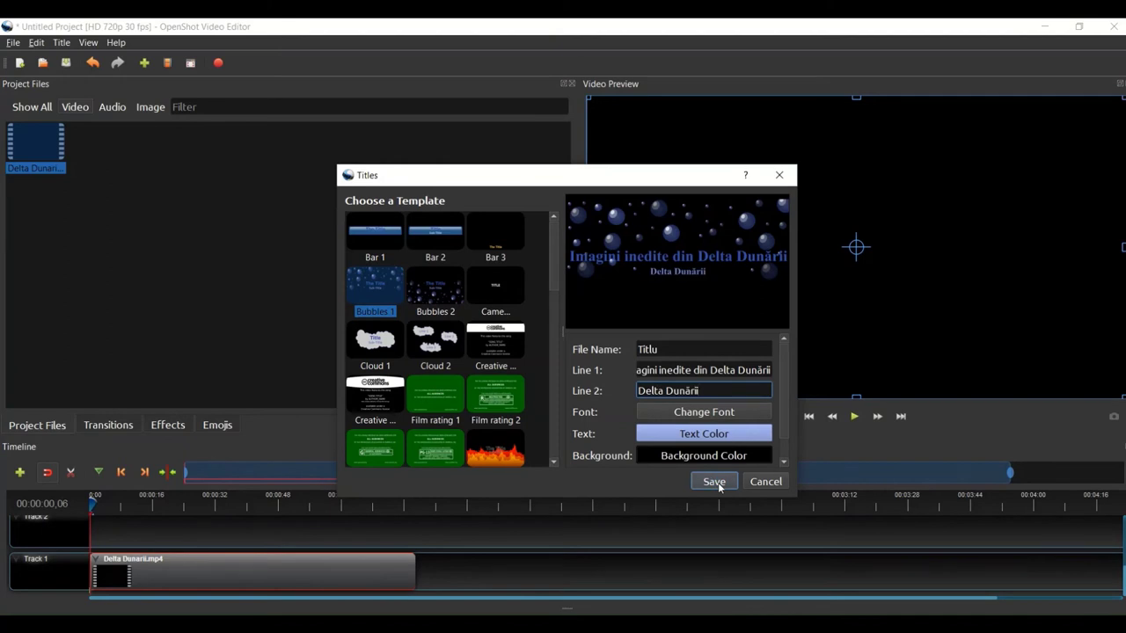
{"action": "left_click", "coordinate": [714, 482]}
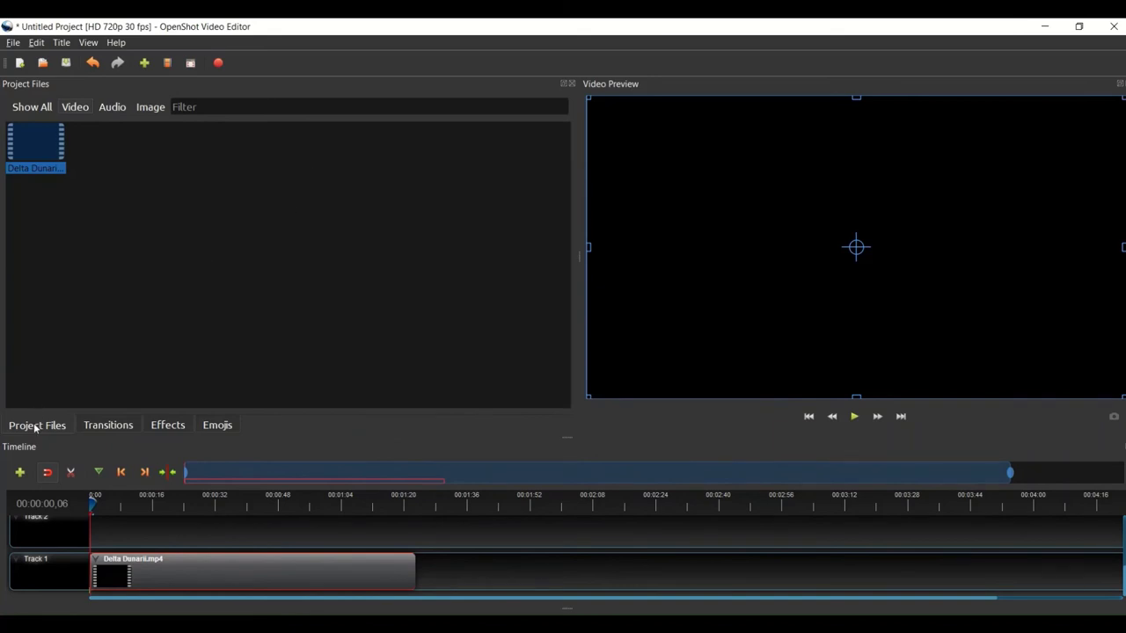
Place Titlu.svg at the start of Track 2, extend it to the end of the Delta Dunarii.mp4 clip, and preview the result.
{"action": "left_click", "coordinate": [142, 108]}
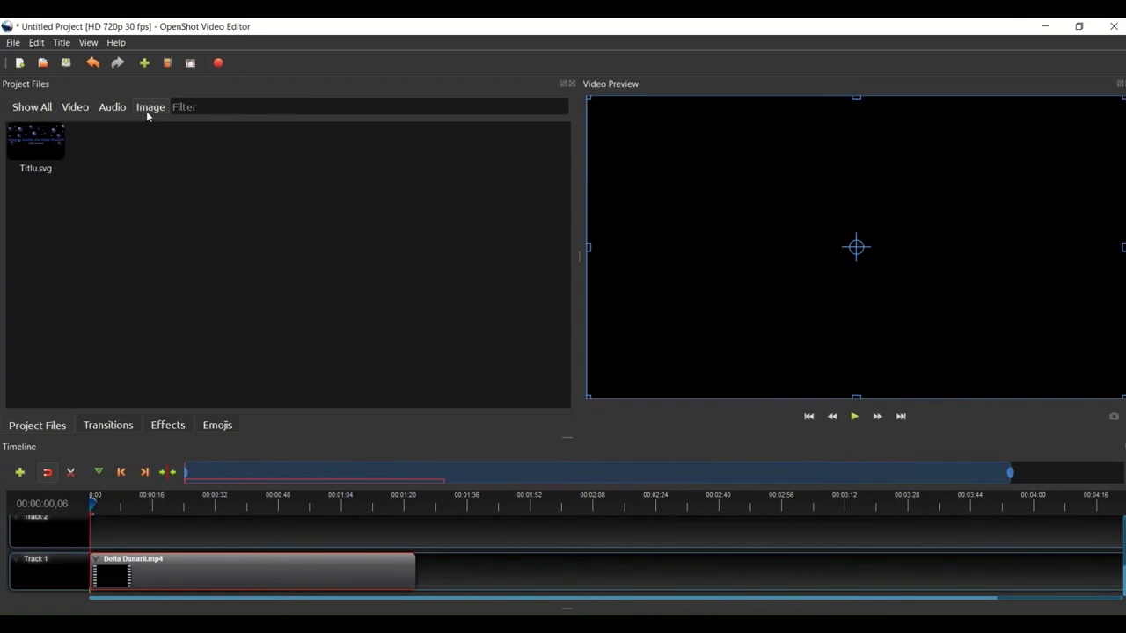
{"action": "left_click", "coordinate": [34, 145]}
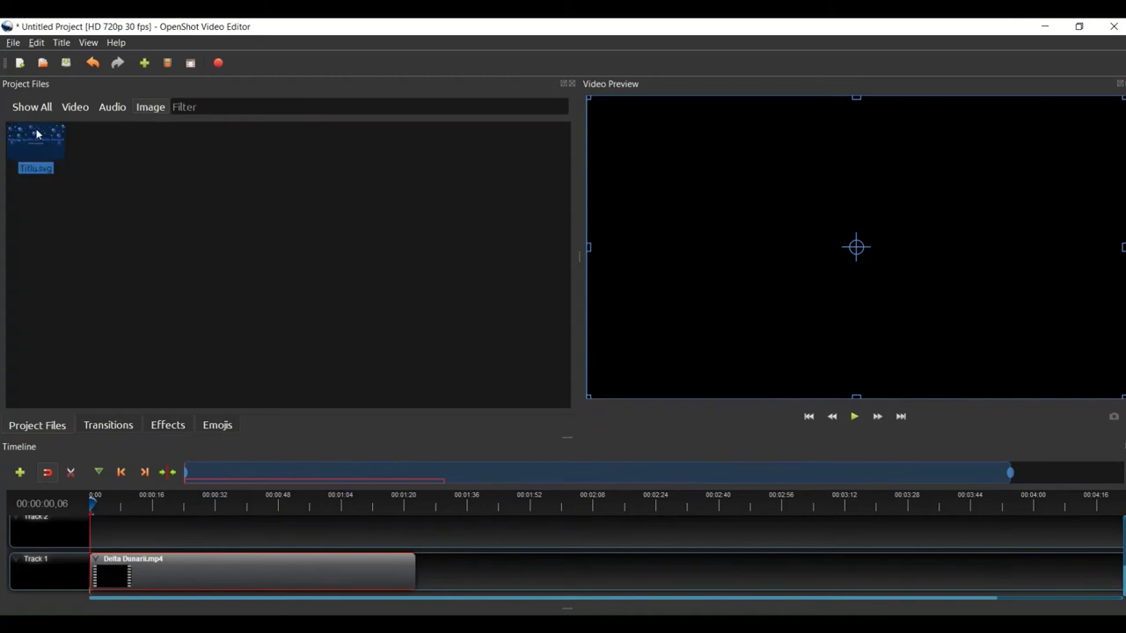
{"action": "left_click_drag", "start_coordinate": [36, 134], "coordinate": [103, 526]}
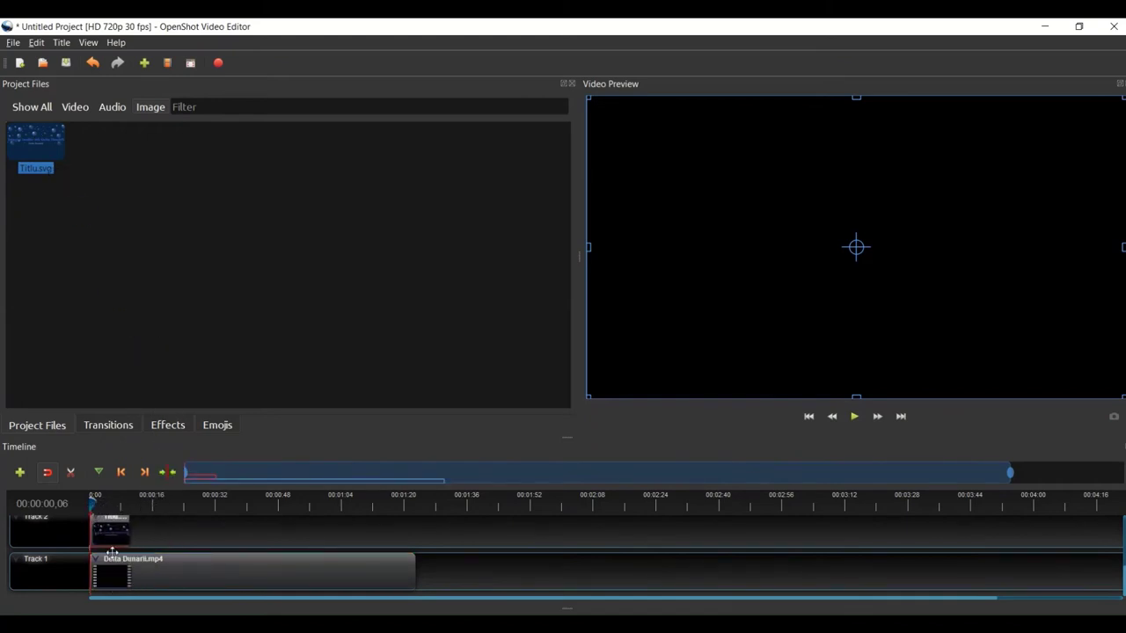
{"action": "left_click_drag", "start_coordinate": [130, 533], "coordinate": [413, 548]}
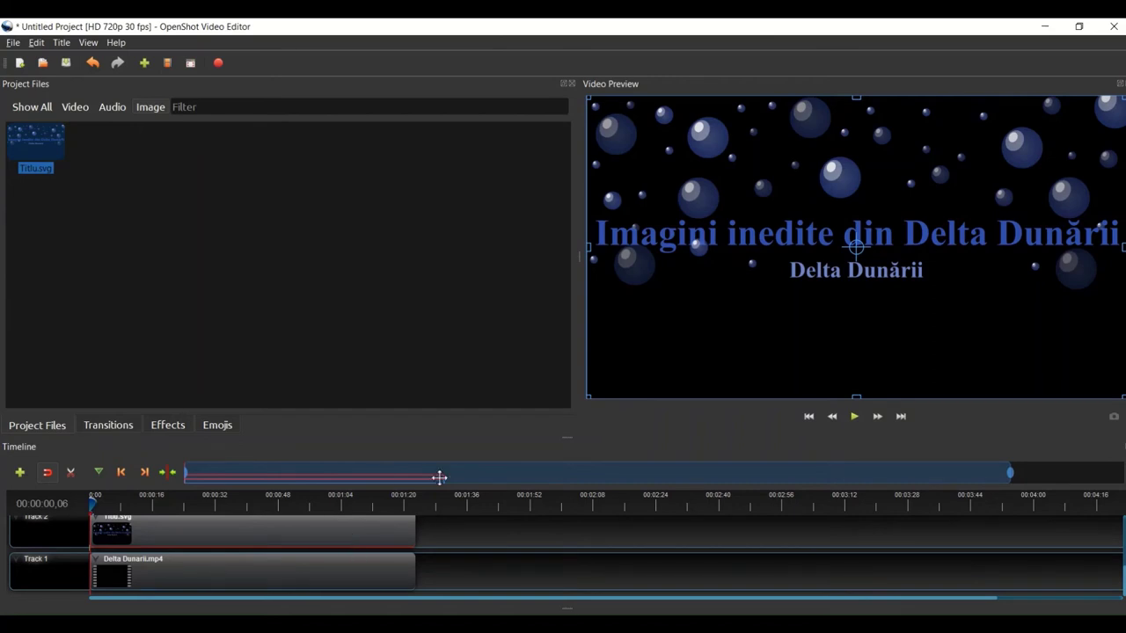
{"action": "left_click", "coordinate": [856, 418]}
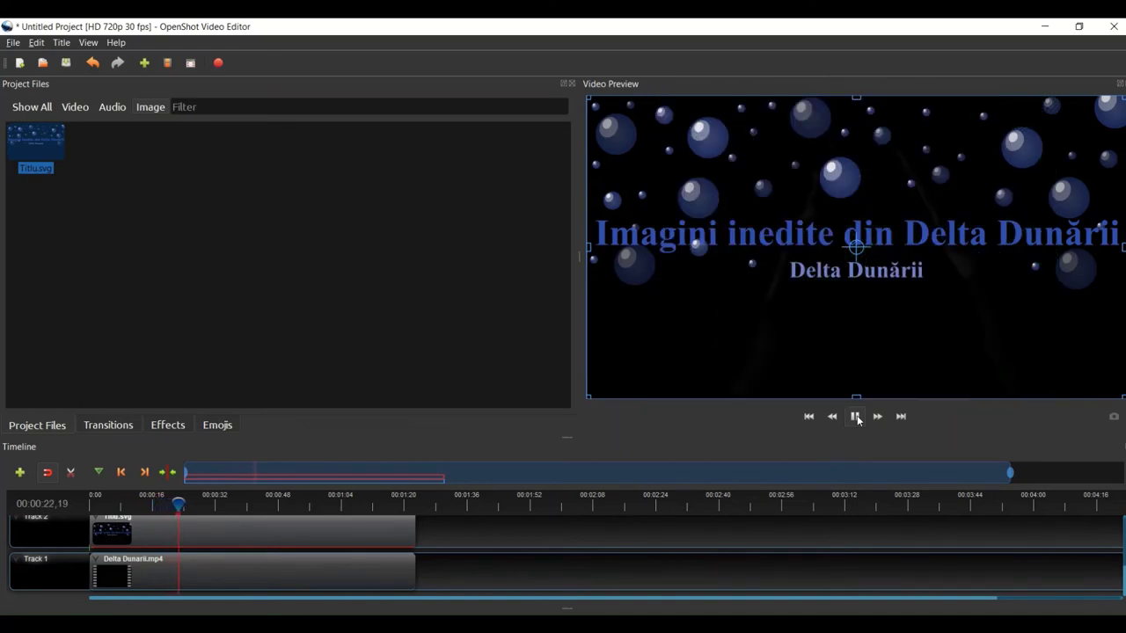
{"action": "left_click", "coordinate": [856, 417]}
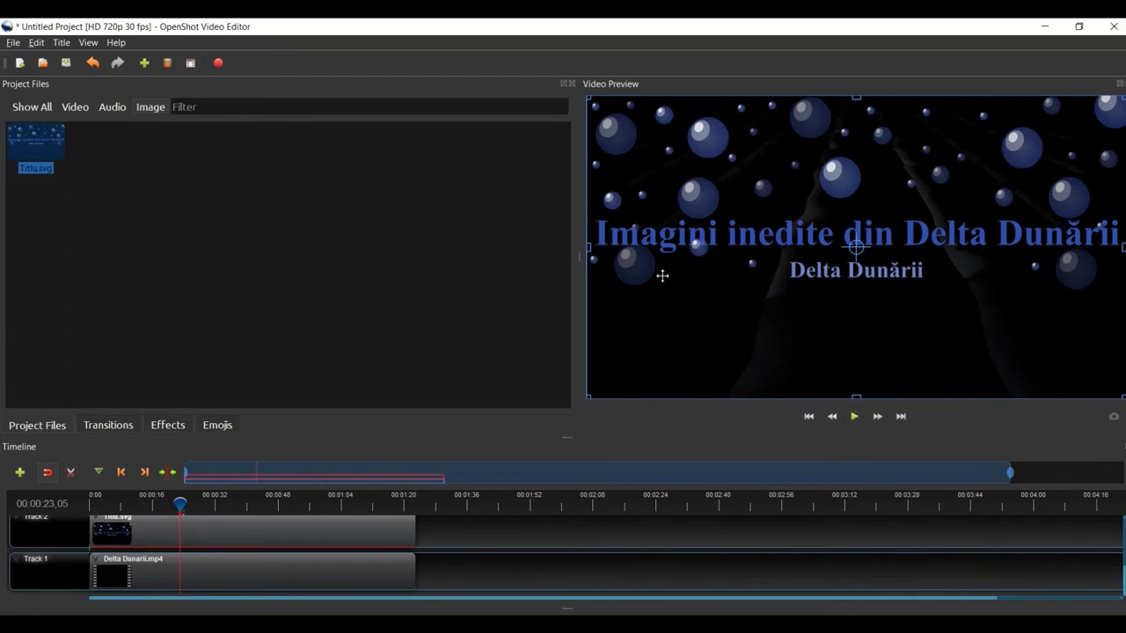
Import the rainbow-machine-14952.mp3 audio file from the BearAudio folder inside FISIERE AUDIO-VIDEO.
{"action": "left_click", "coordinate": [145, 63]}
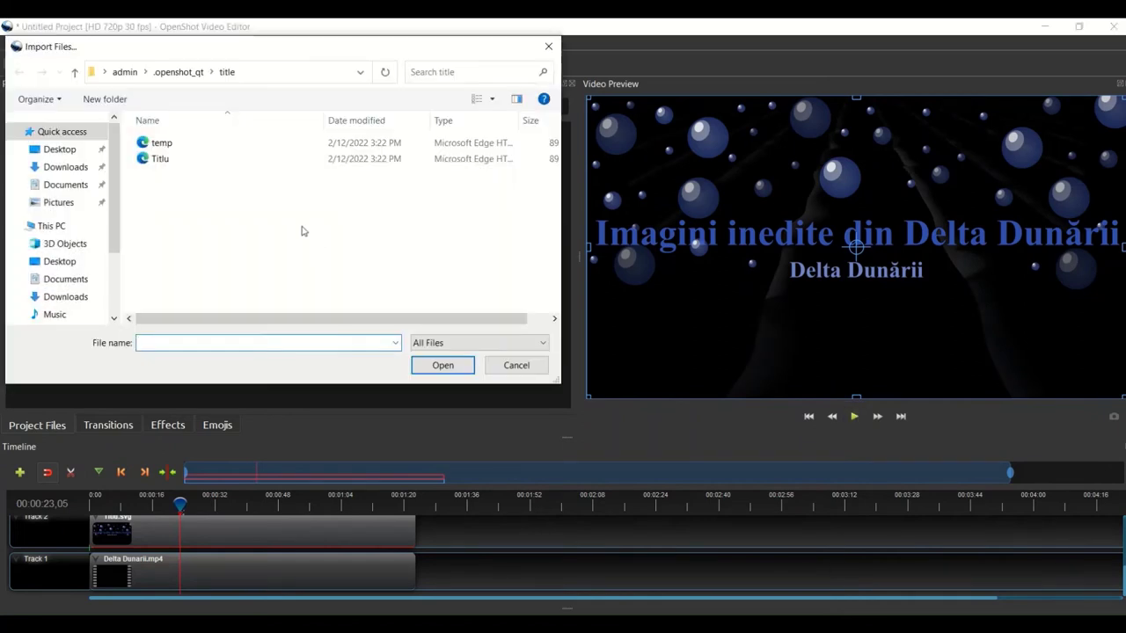
{"action": "scroll", "coordinate": [110, 202], "scroll_direction": "down", "scroll_amount": 3}
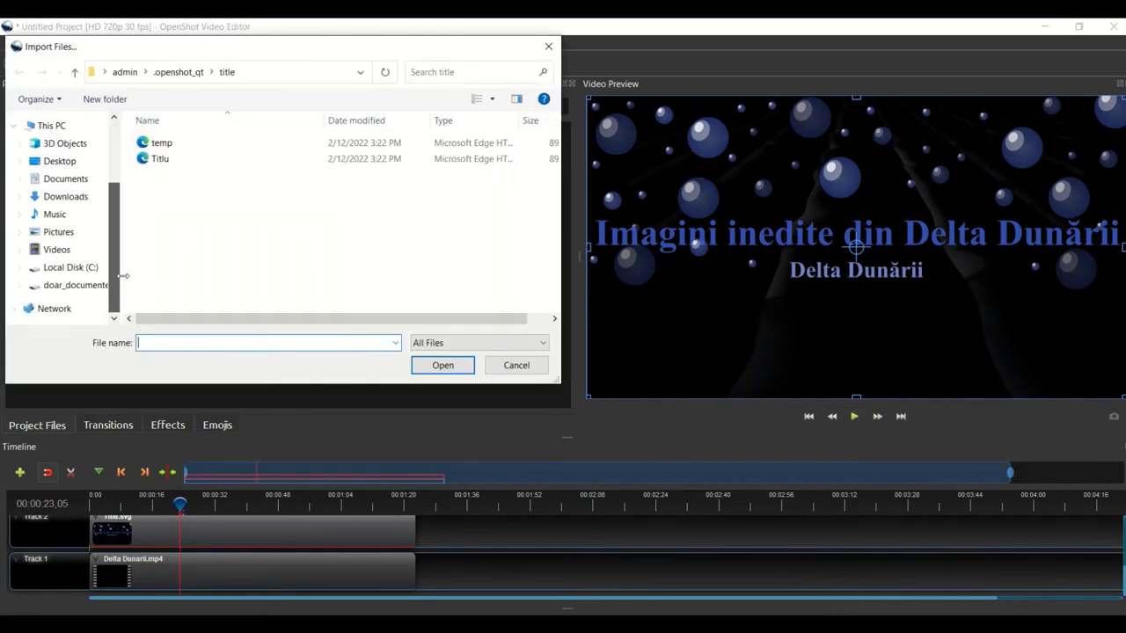
{"action": "left_click", "coordinate": [70, 285]}
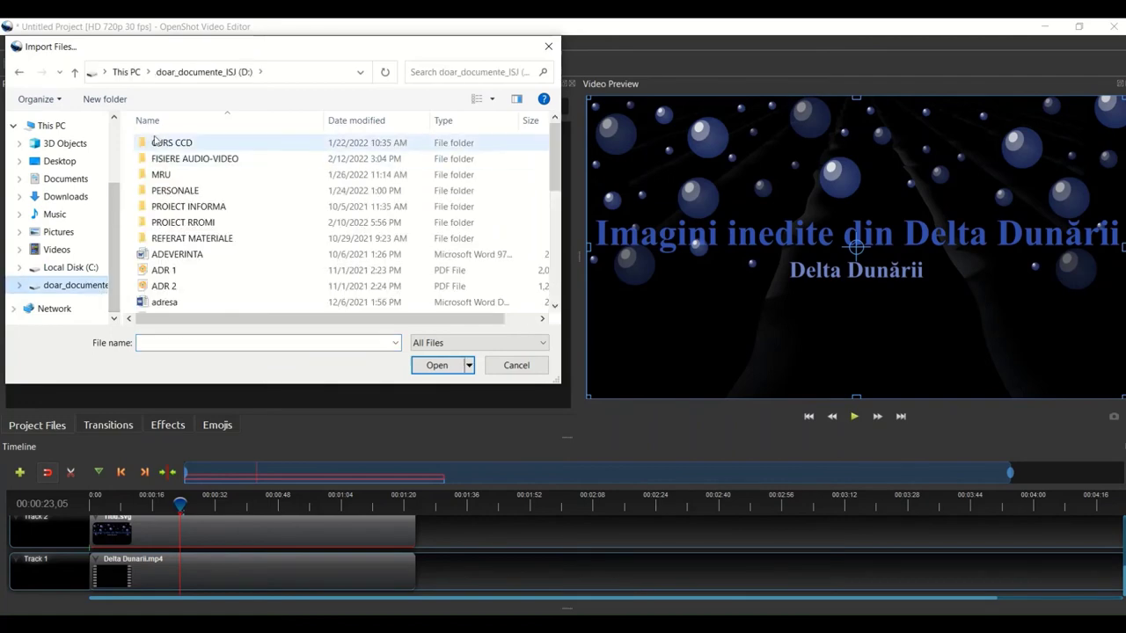
{"action": "double_click", "coordinate": [195, 159]}
{"action": "double_click", "coordinate": [179, 162]}
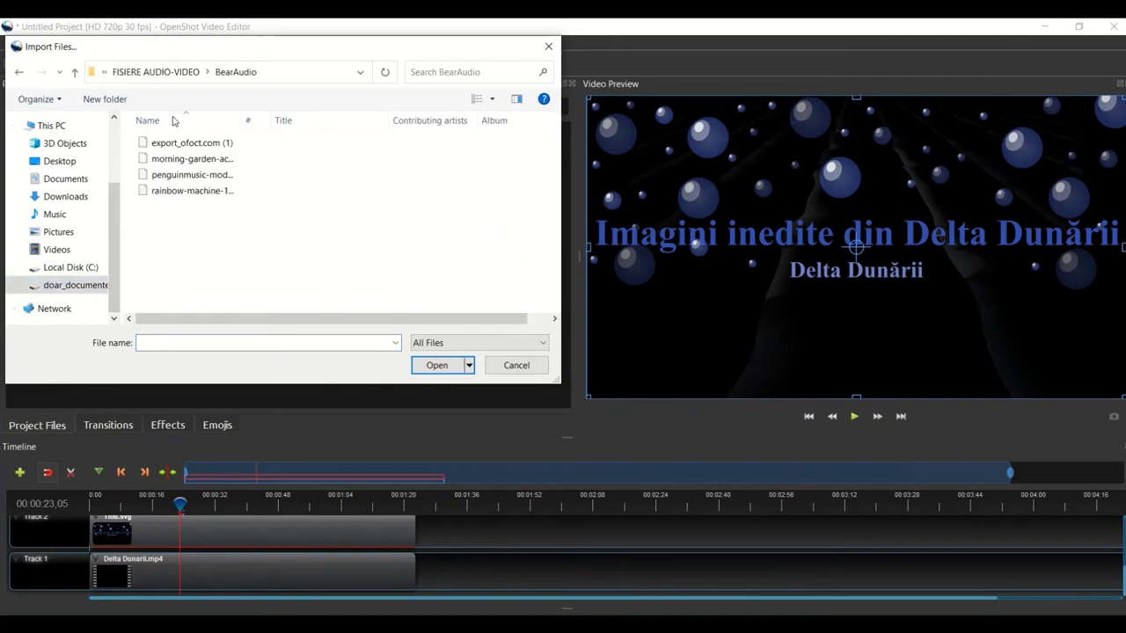
{"action": "left_click", "coordinate": [211, 190]}
{"action": "left_click", "coordinate": [436, 367]}
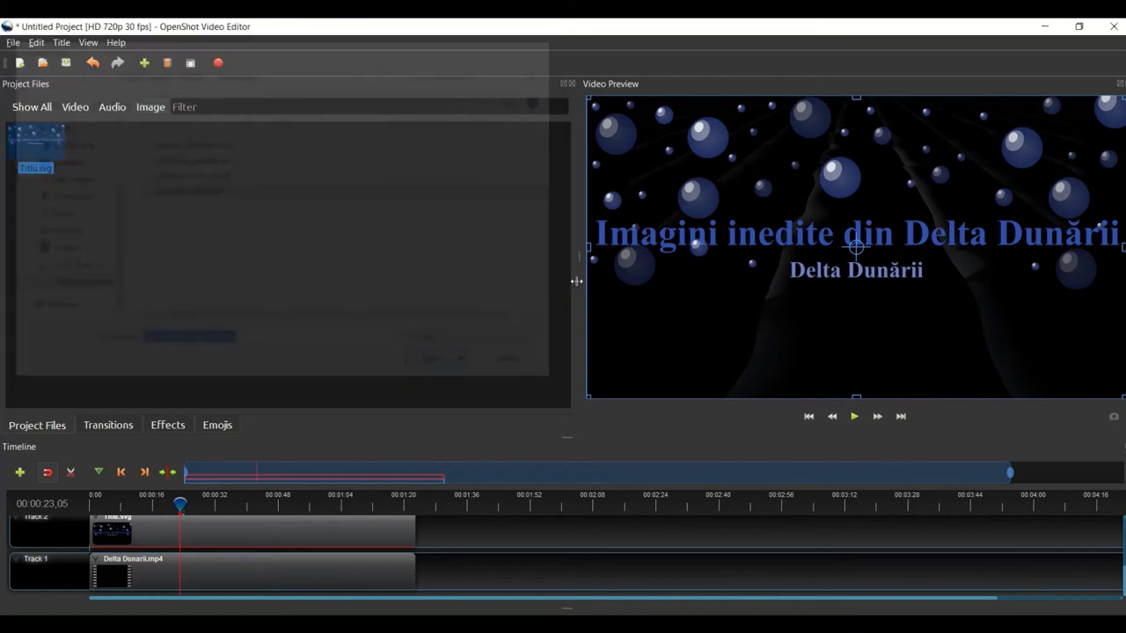
Place the rainbow-machine audio at the start of Track 3.
{"action": "left_click", "coordinate": [120, 105]}
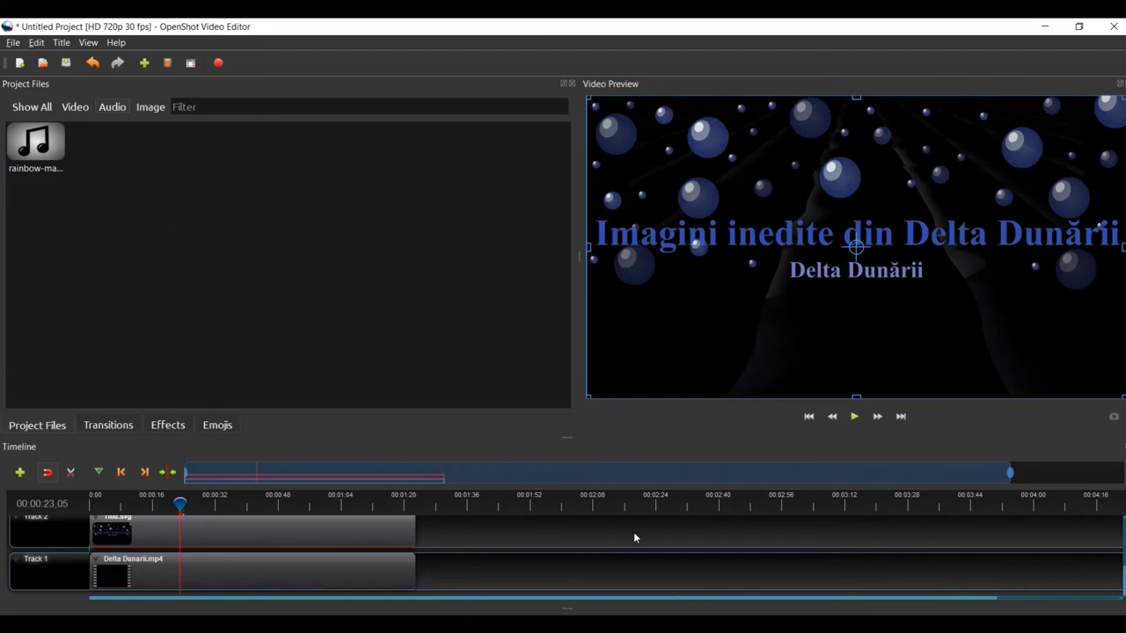
{"action": "scroll", "coordinate": [645, 533], "scroll_direction": "up", "scroll_amount": 1}
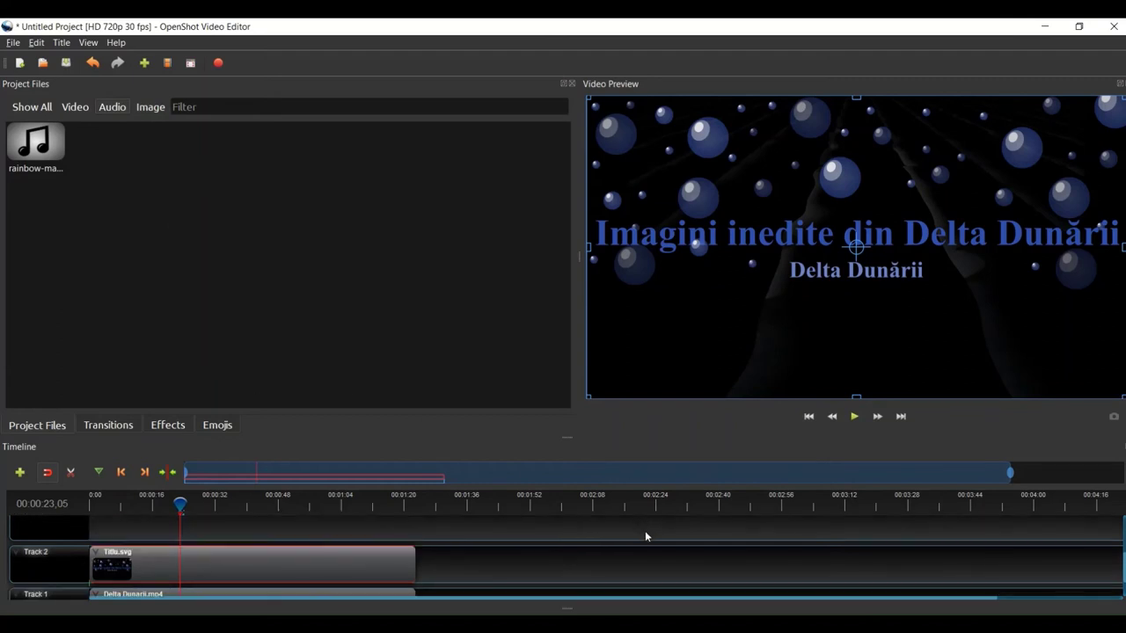
{"action": "scroll", "coordinate": [645, 533], "scroll_direction": "up", "scroll_amount": 1}
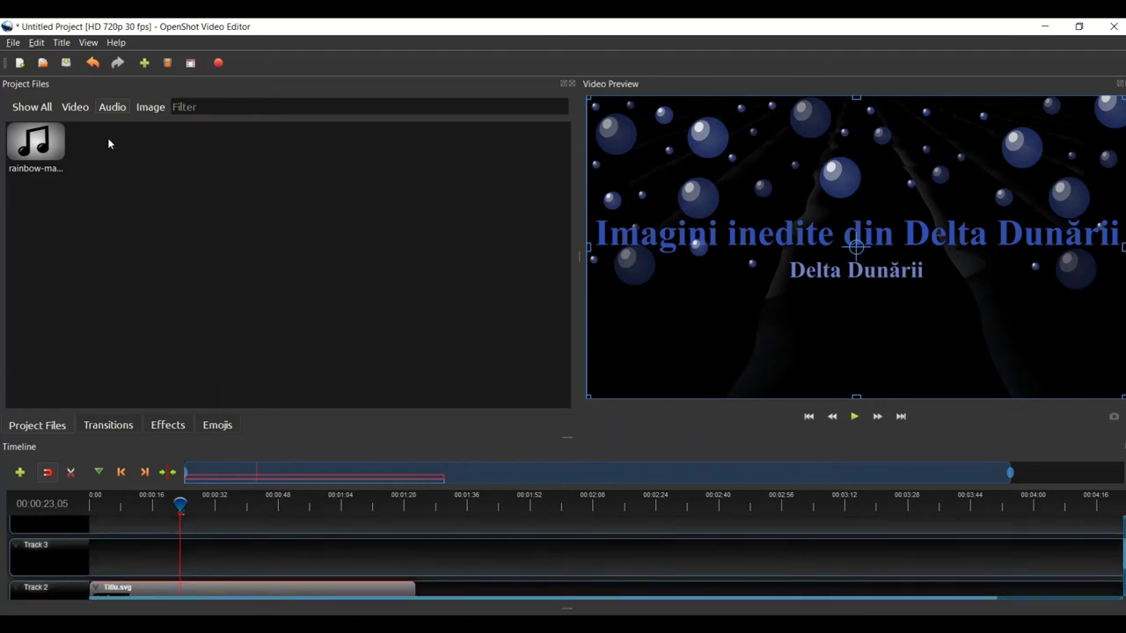
{"action": "left_click_drag", "start_coordinate": [50, 145], "coordinate": [93, 547]}
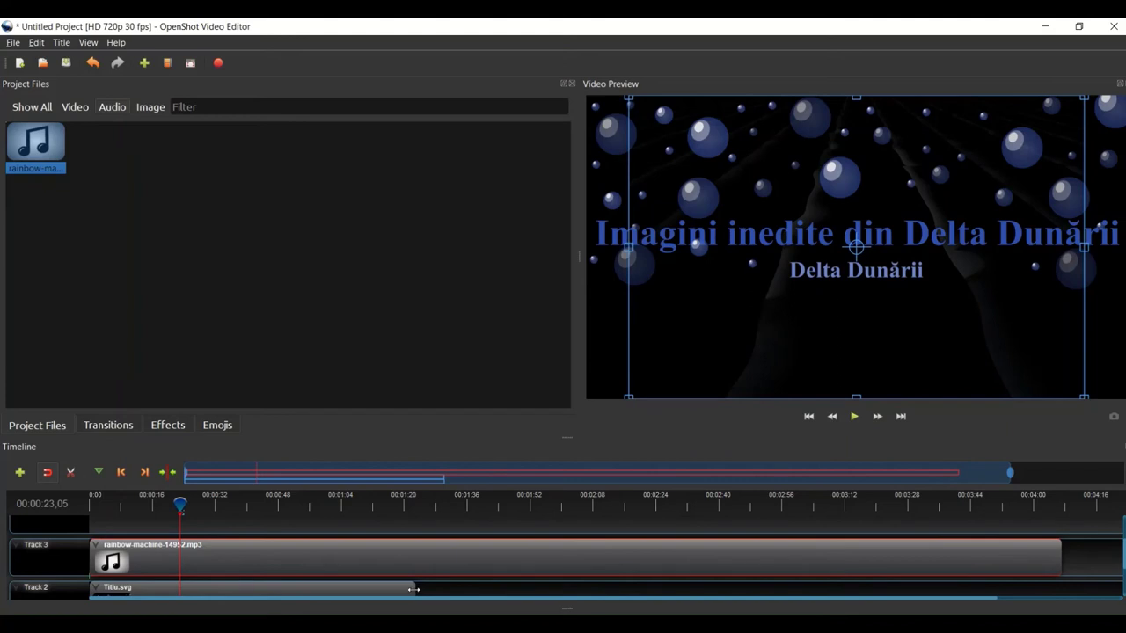
Split the Track 3 audio where the title clip ends and delete all the audio after that point.
{"action": "left_click", "coordinate": [72, 473]}
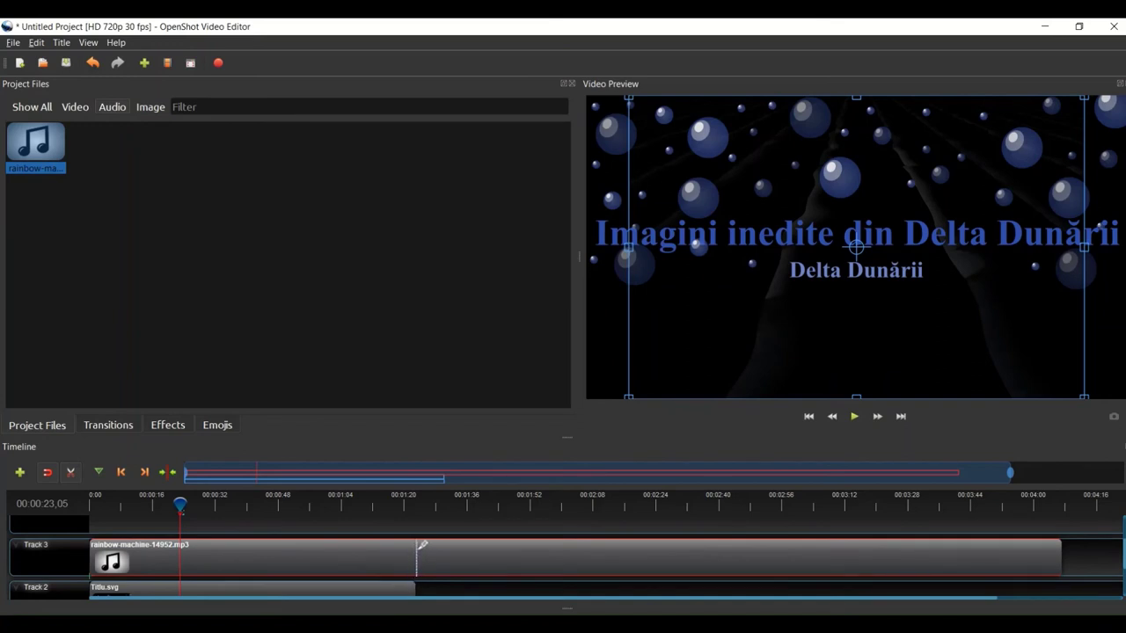
{"action": "left_click", "coordinate": [417, 546]}
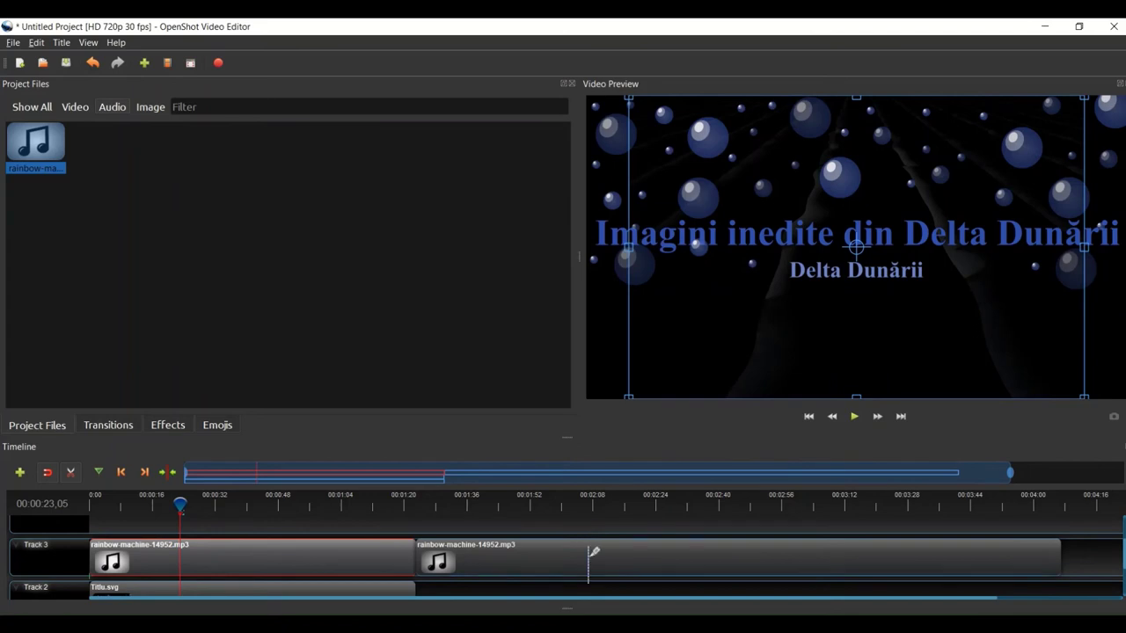
{"action": "left_click", "coordinate": [587, 546]}
{"action": "left_click", "coordinate": [72, 473]}
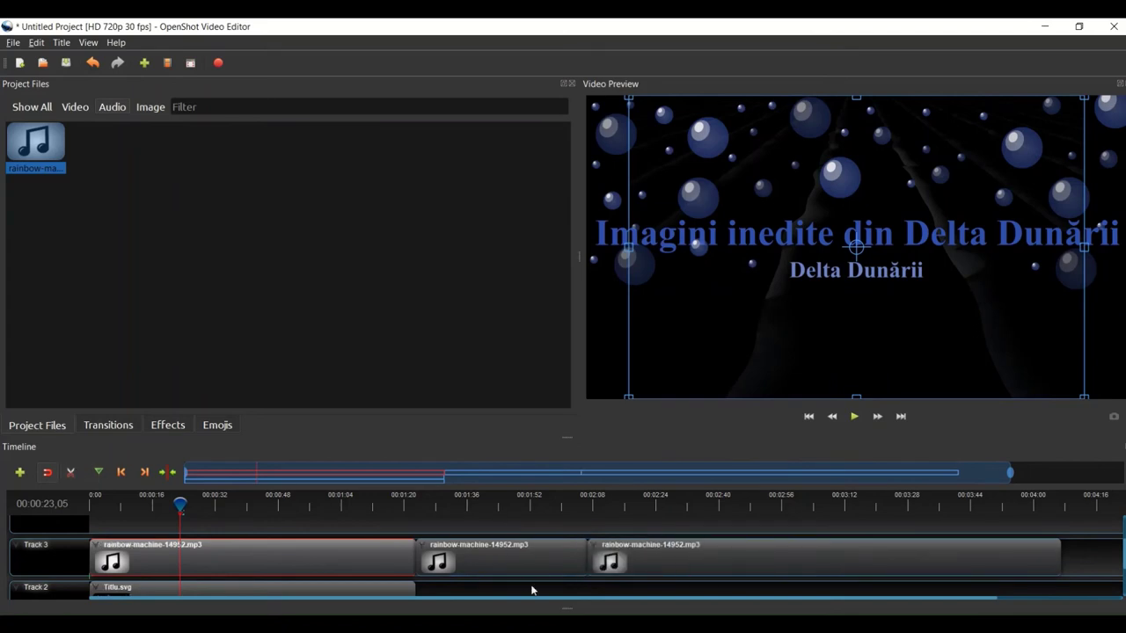
{"action": "left_click", "coordinate": [531, 559]}
{"action": "key", "text": "Delete"}
{"action": "left_click", "coordinate": [615, 558]}
{"action": "key", "text": "Delete"}
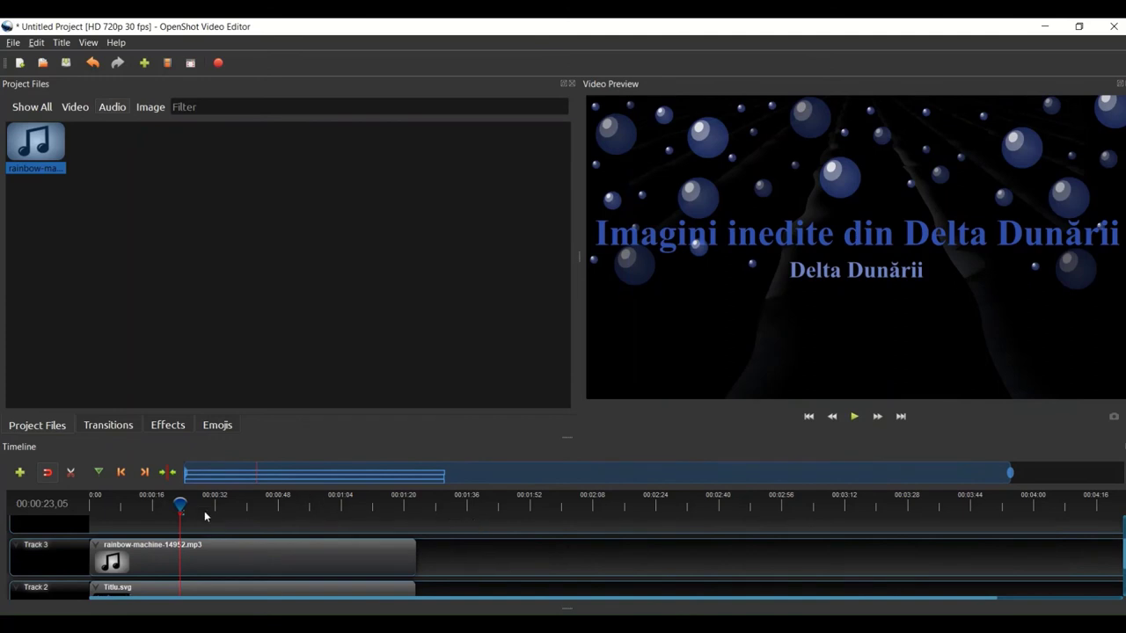
Return the playhead to the start and preview the whole timeline with the title and music.
{"action": "left_click_drag", "start_coordinate": [179, 503], "coordinate": [91, 503]}
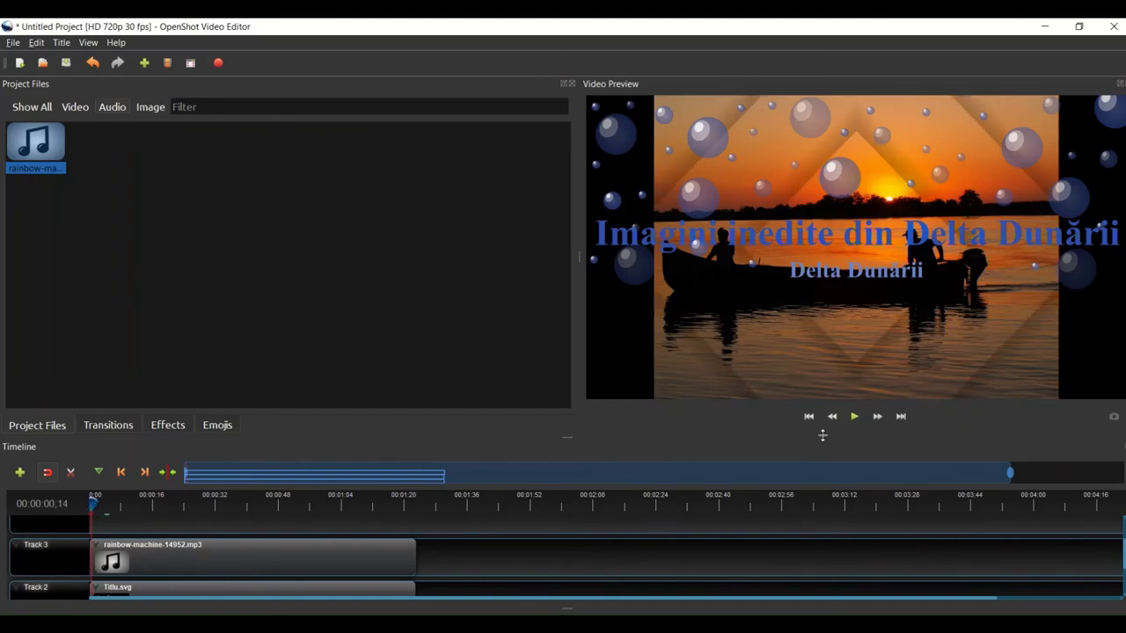
{"action": "left_click", "coordinate": [853, 417]}
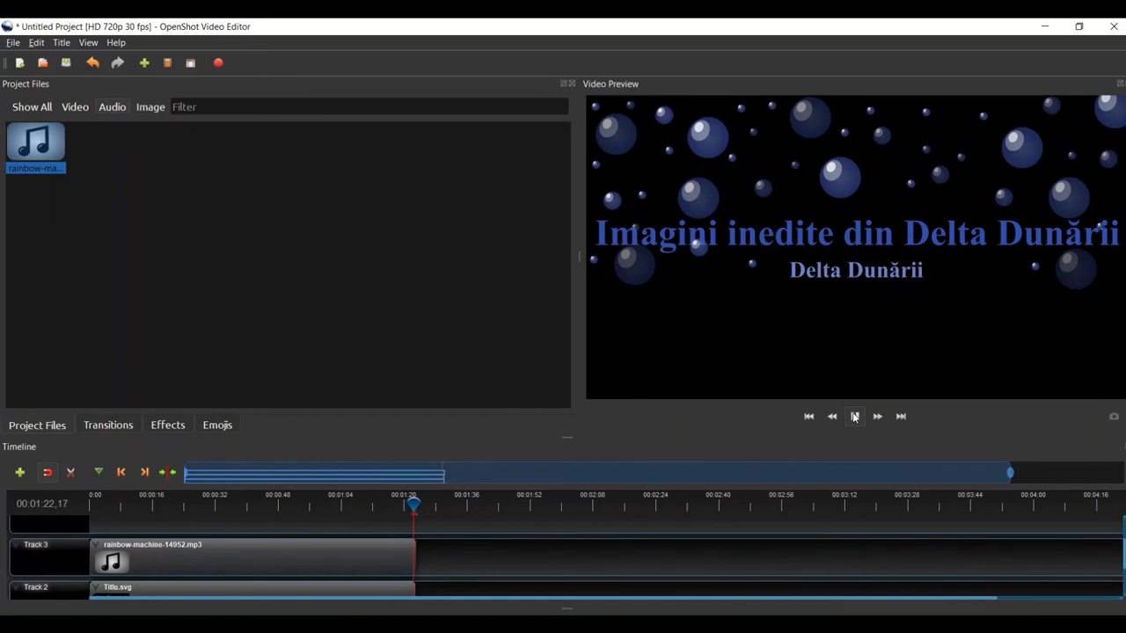
{"action": "left_click", "coordinate": [854, 417]}
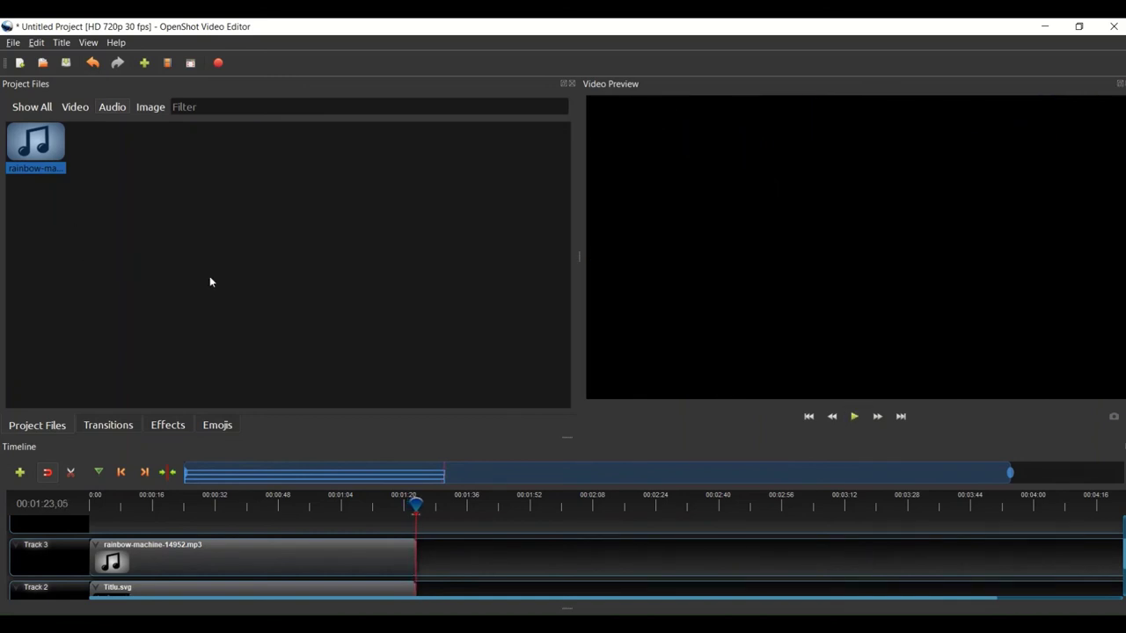
Start a video export and set its file name to "Imagini inedite din Delta Dunării".
{"action": "left_click", "coordinate": [14, 42]}
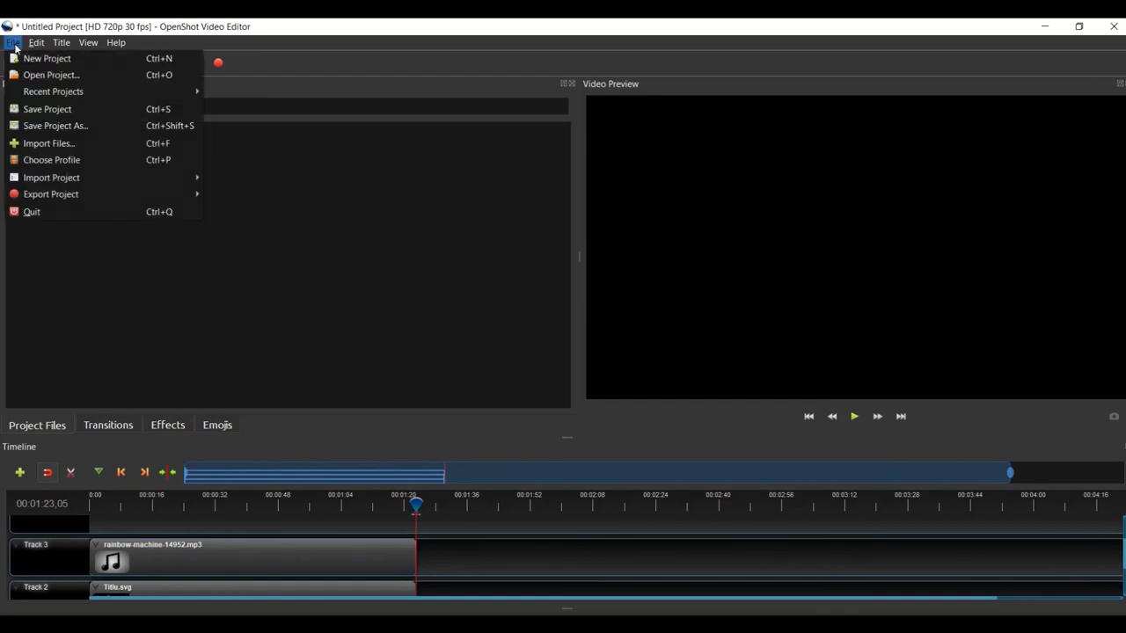
{"action": "mouse_move", "coordinate": [44, 195]}
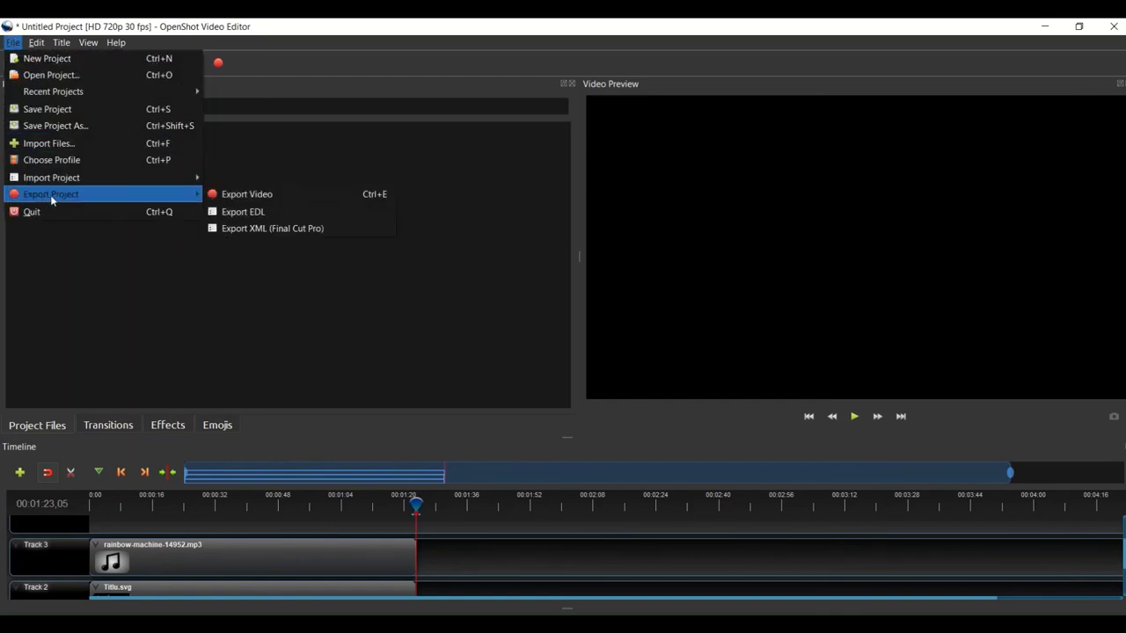
{"action": "left_click", "coordinate": [236, 196]}
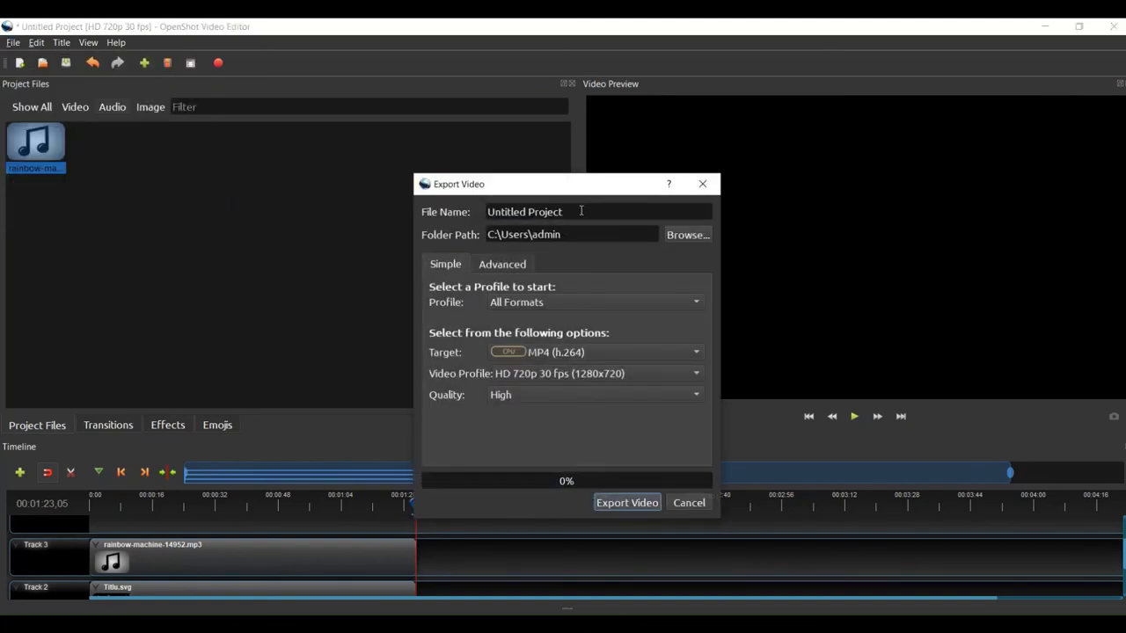
{"action": "left_click_drag", "start_coordinate": [581, 211], "coordinate": [485, 211]}
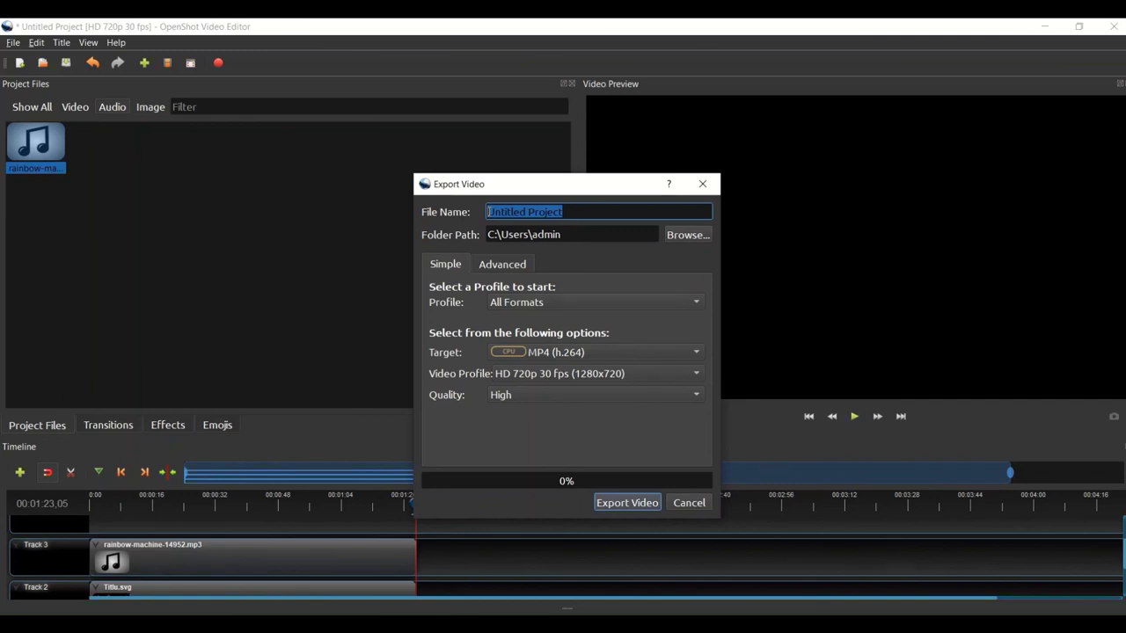
{"action": "type", "text": "Im"}
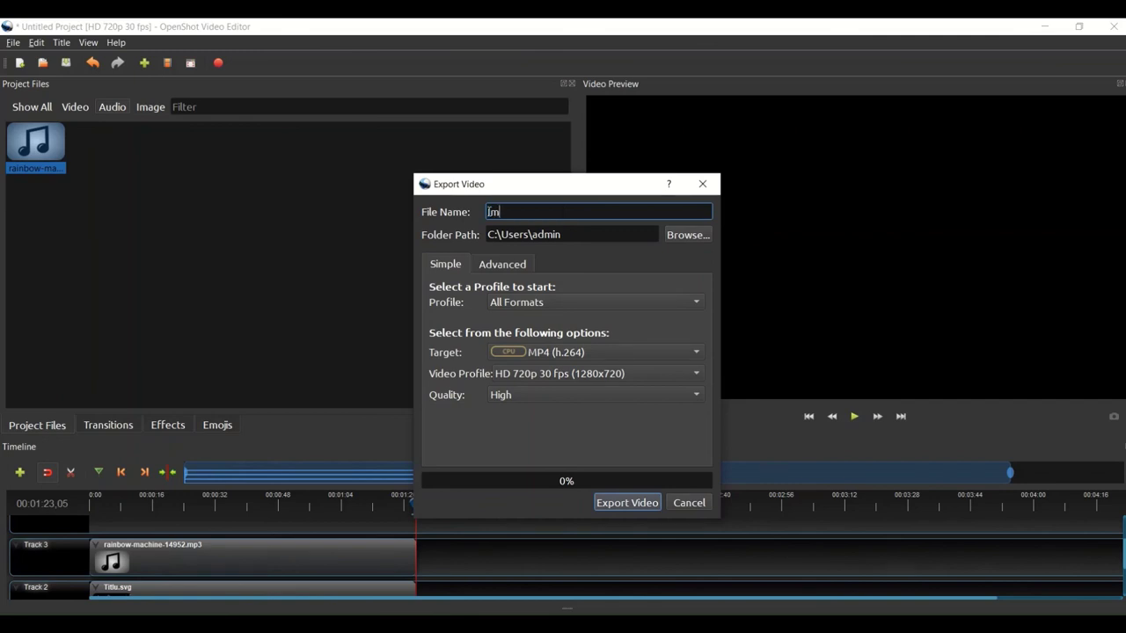
{"action": "type", "text": "agini inedite din Delta Du"}
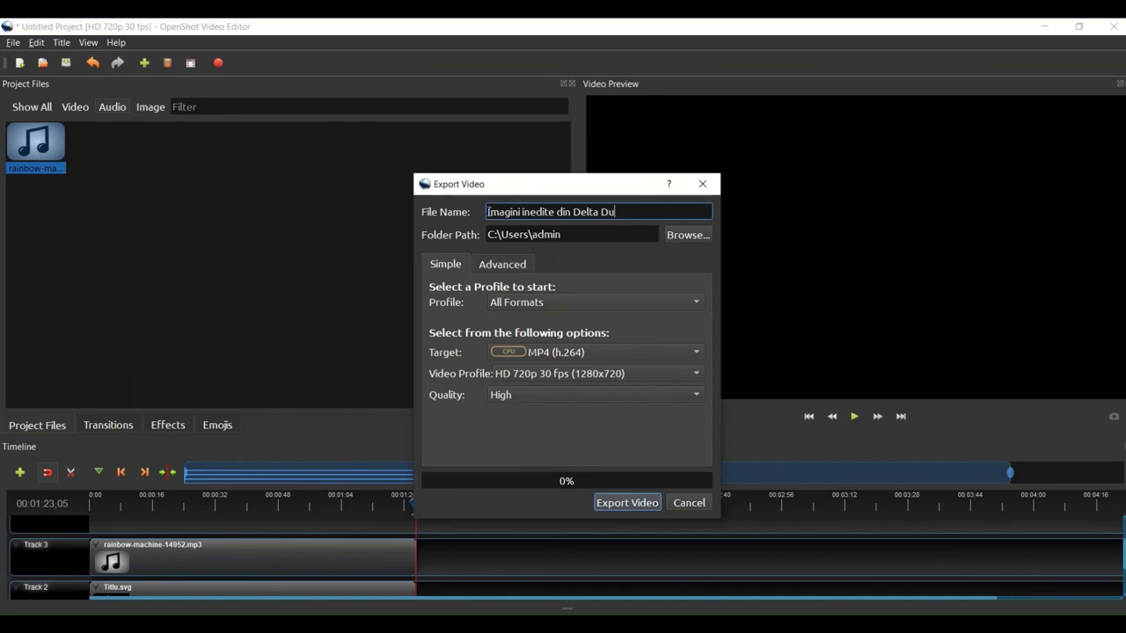
{"action": "type", "text": "narăă"}
{"action": "type", "text": "ării"}
Choose the DELTA DUNARII folder inside FISIERE AUDIO-VIDEO as destination and export the titled video as MP4 (h.264) in HD 720p 30 fps.
{"action": "left_click", "coordinate": [676, 236]}
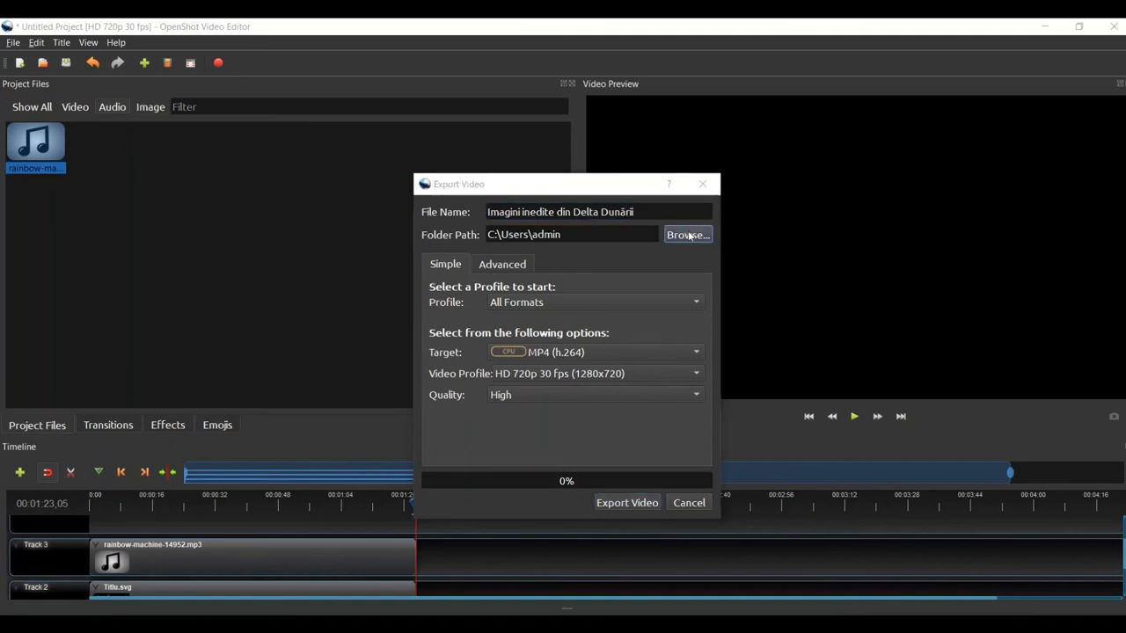
{"action": "scroll", "coordinate": [529, 364], "scroll_direction": "down", "scroll_amount": 3}
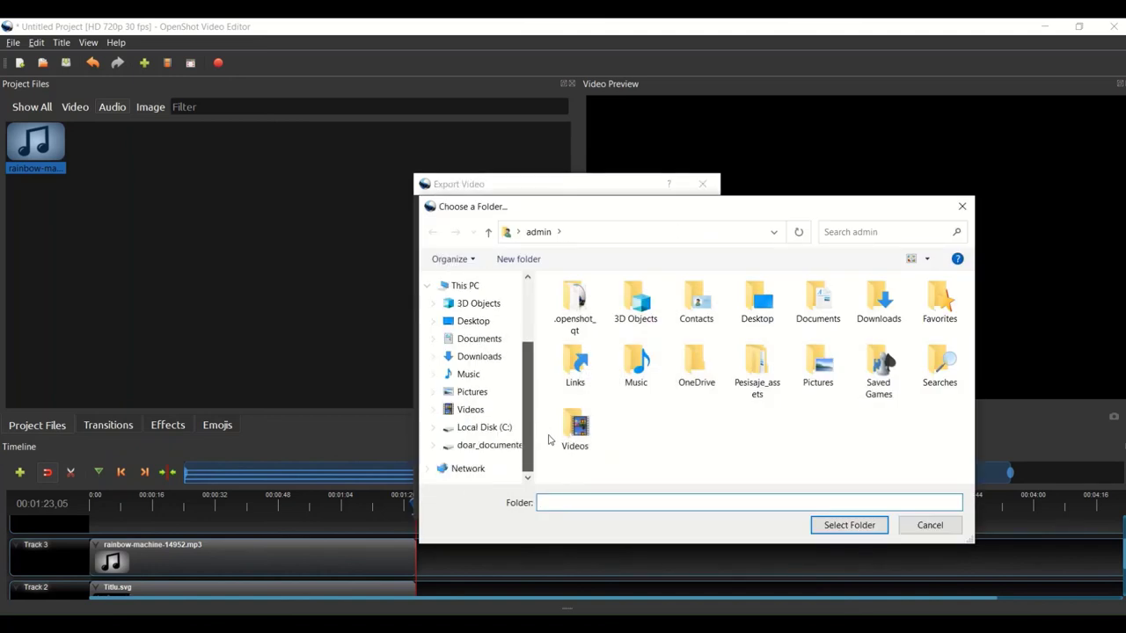
{"action": "left_click", "coordinate": [484, 445]}
{"action": "left_click", "coordinate": [587, 319]}
{"action": "double_click", "coordinate": [586, 320]}
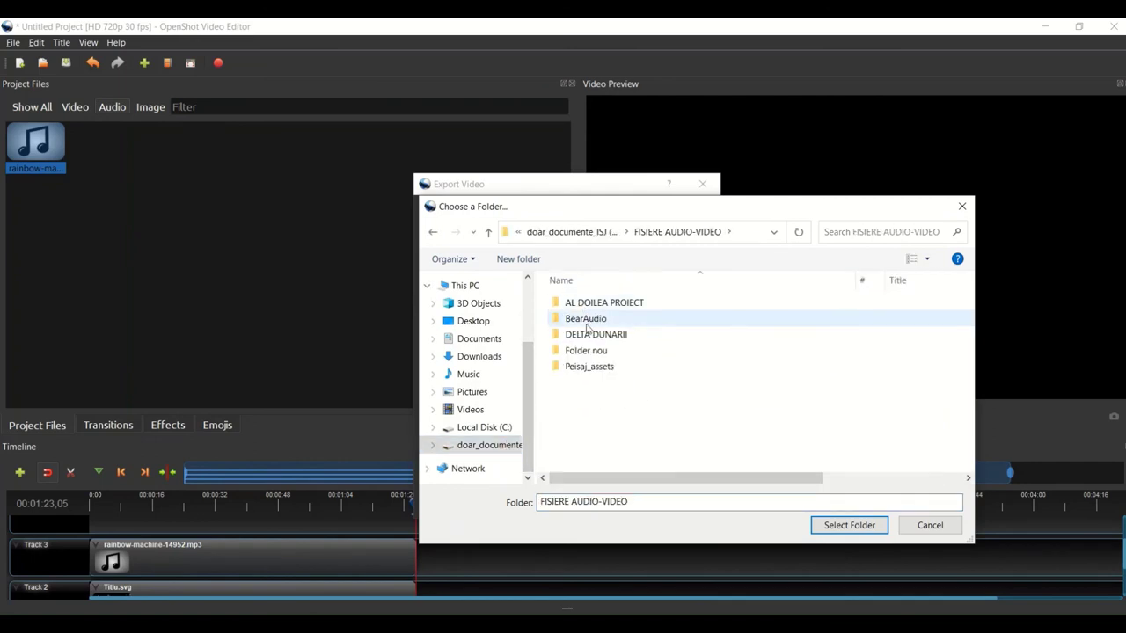
{"action": "left_click", "coordinate": [598, 334]}
{"action": "double_click", "coordinate": [599, 335]}
{"action": "left_click", "coordinate": [822, 527]}
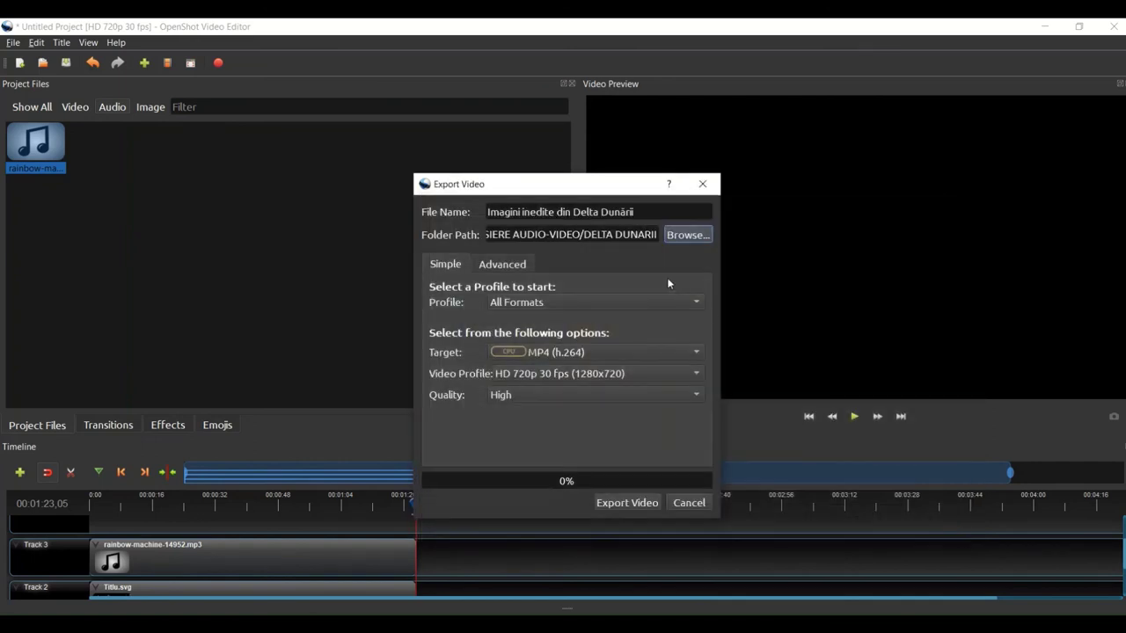
{"action": "left_click", "coordinate": [638, 504]}
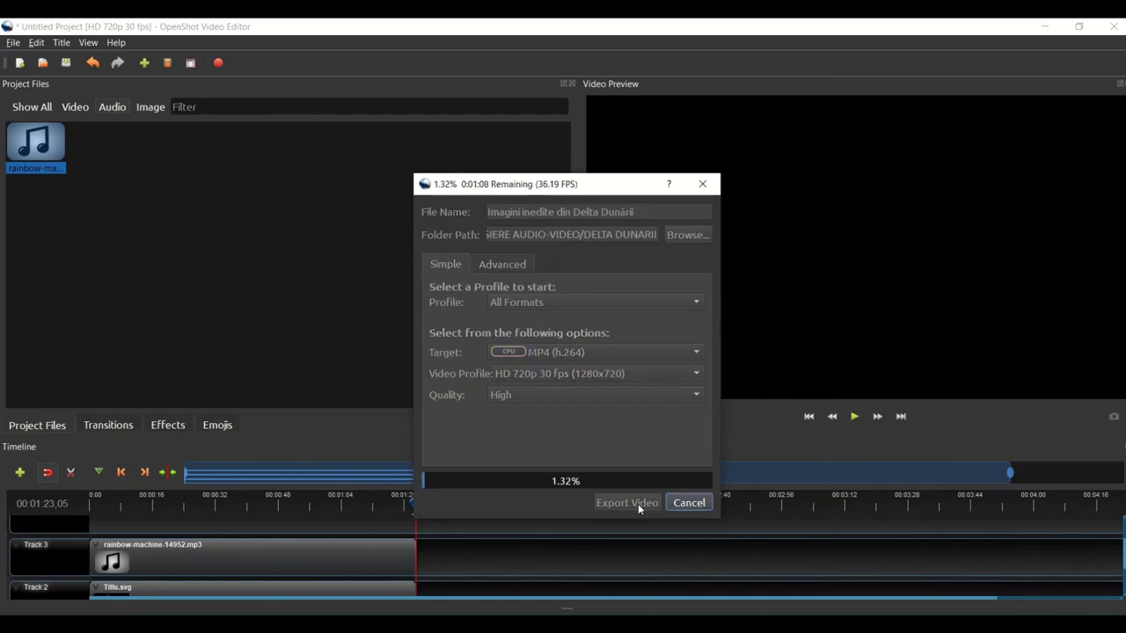